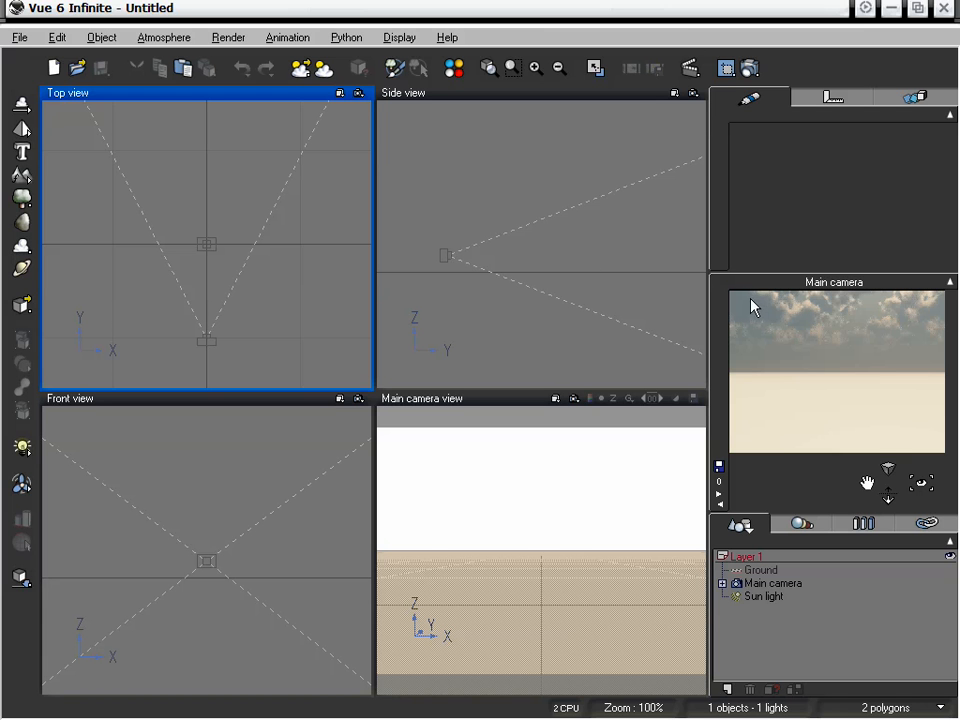
Open the interface color settings from the general preferences and review the customizable interface colors
click(29, 40)
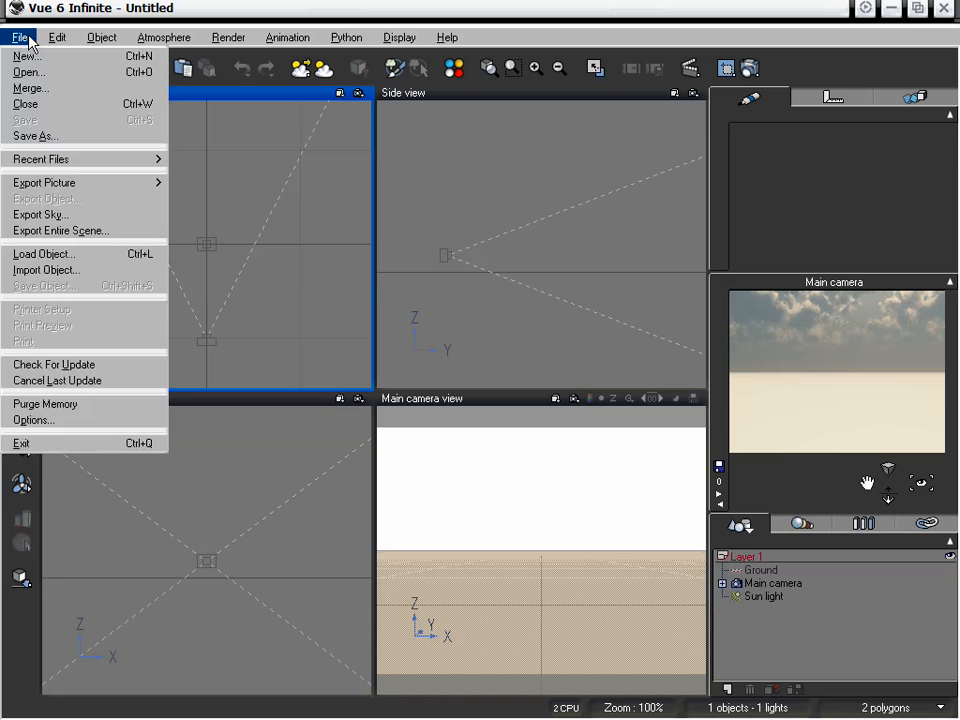
click(96, 421)
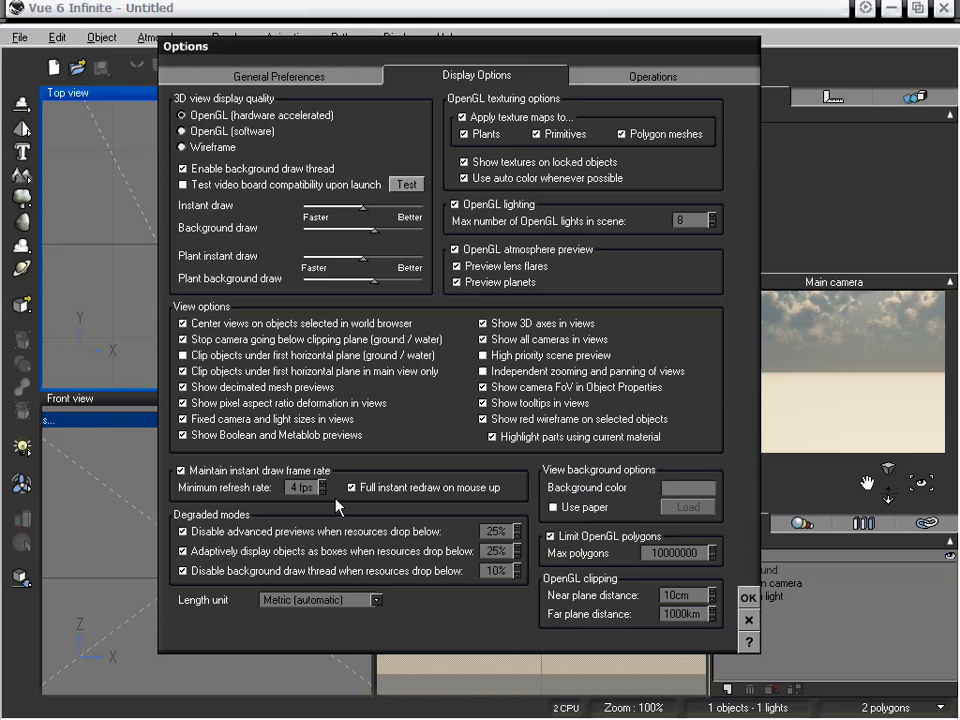
click(323, 80)
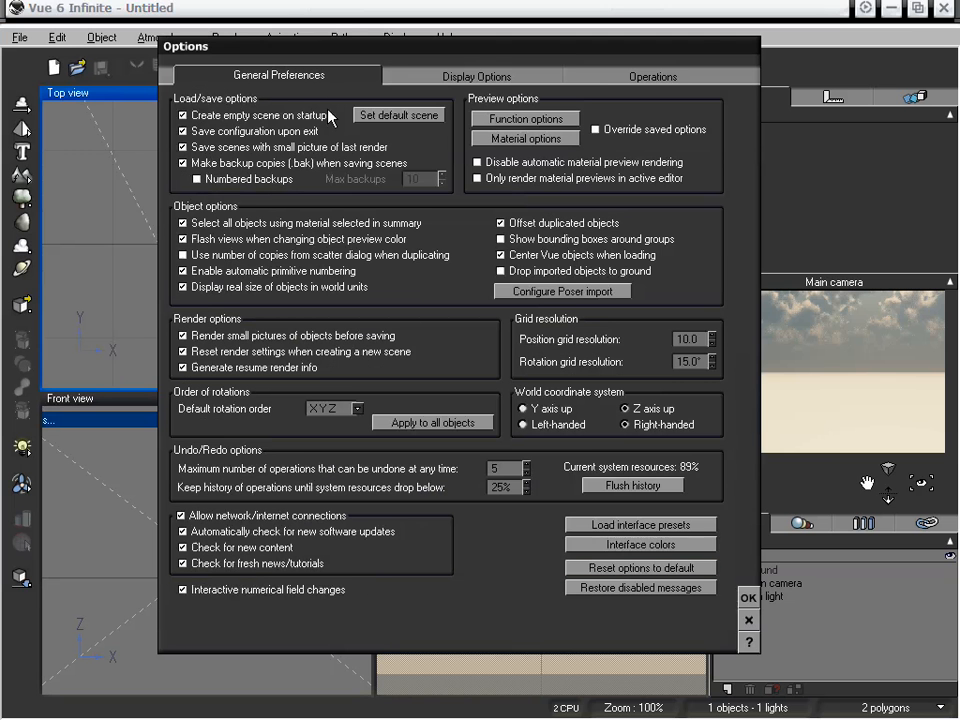
click(640, 545)
drag(395, 128, 447, 102)
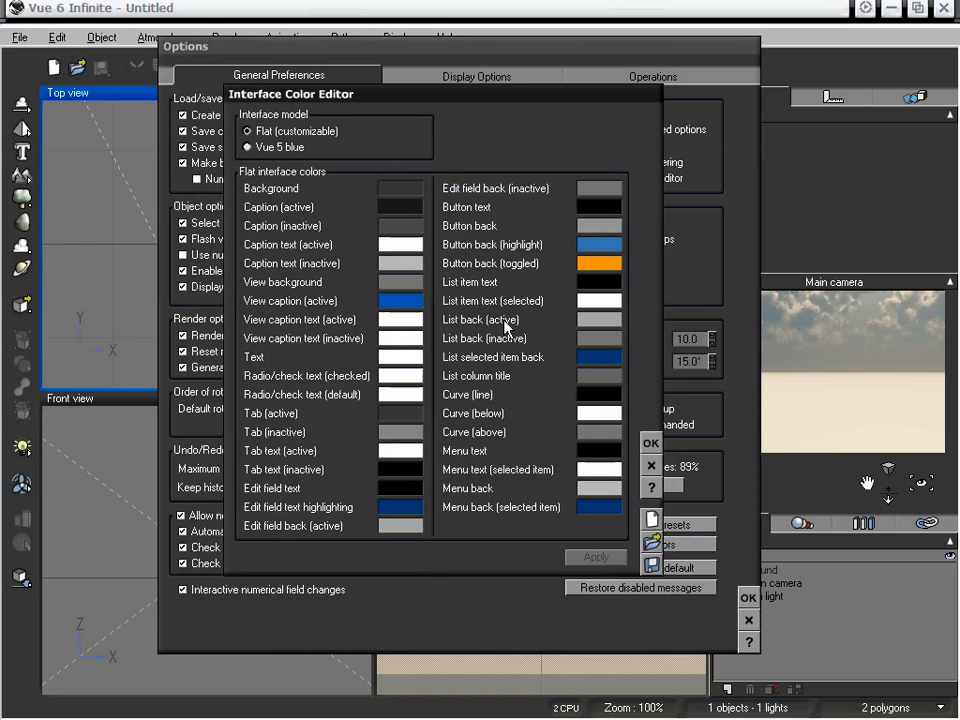
Try the Vue 5 blue interface model and leave the color editor and the options without saving
click(275, 148)
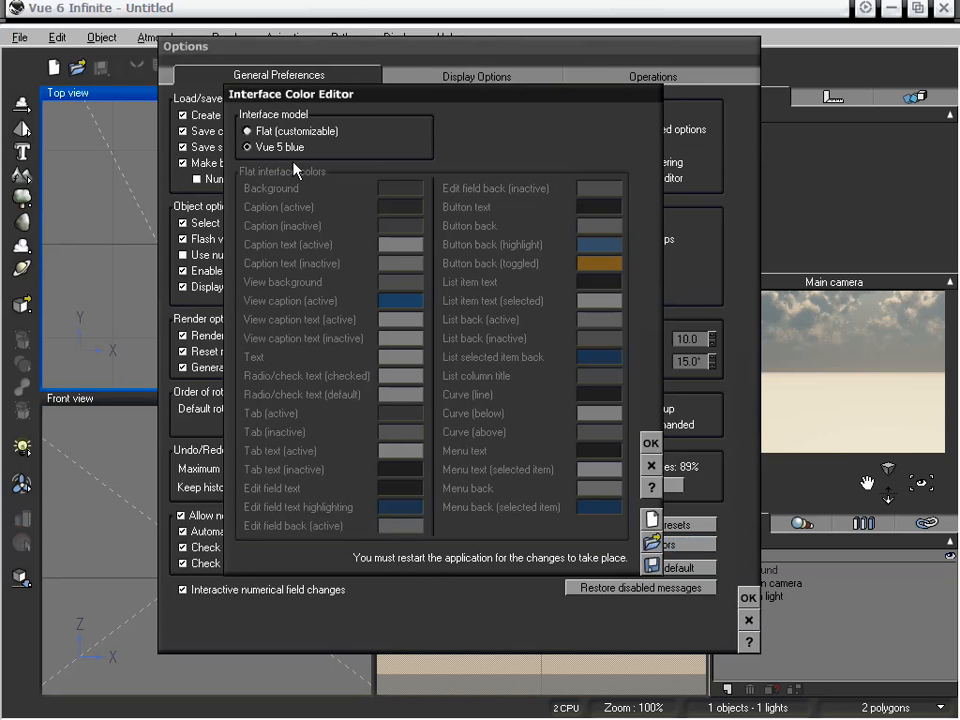
click(270, 147)
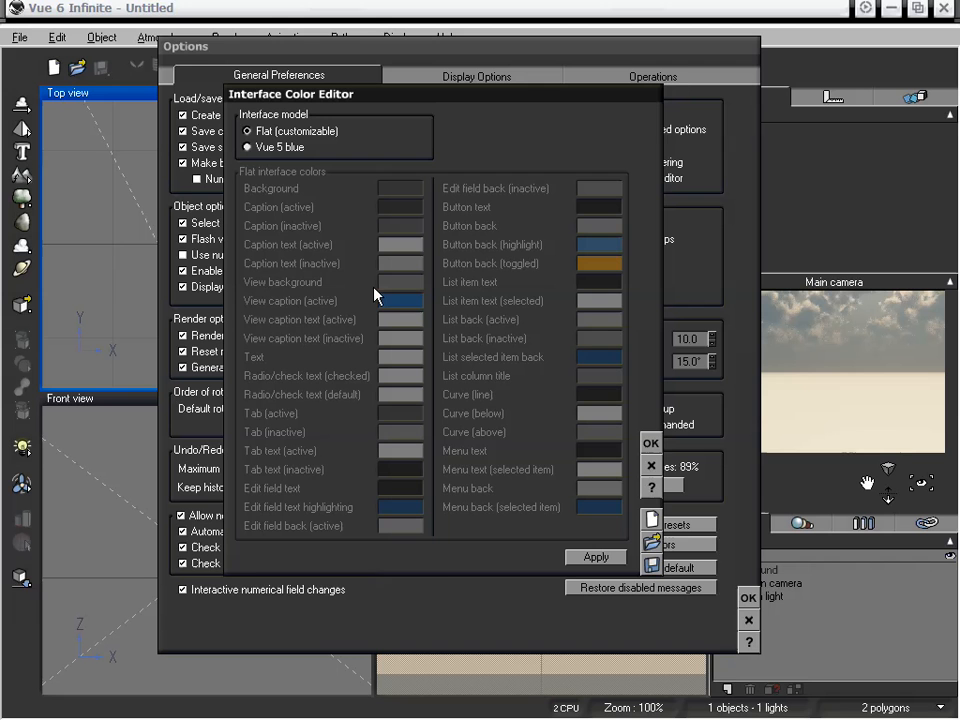
click(651, 466)
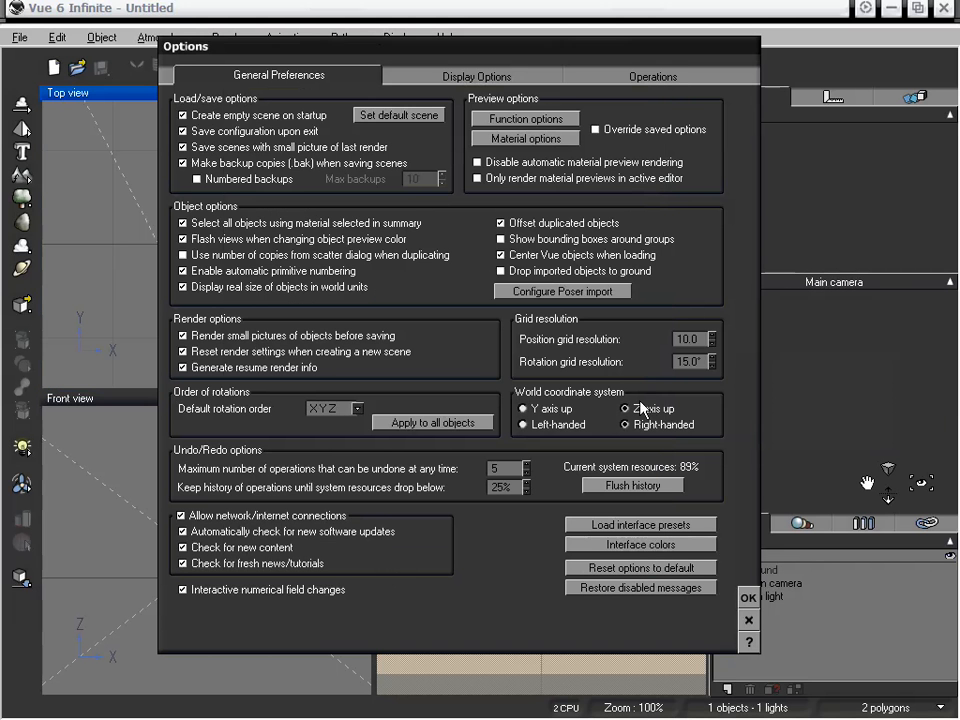
click(748, 622)
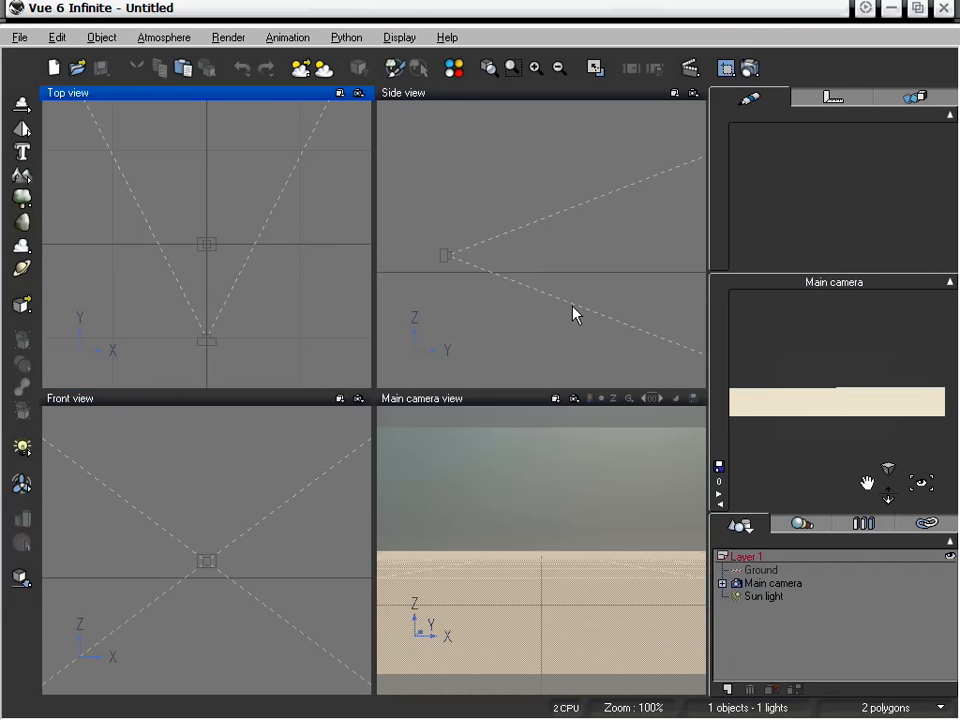
Add a pyramid primitive and orbit the main camera to a raised side view of it, bringing the camera closer
click(22, 128)
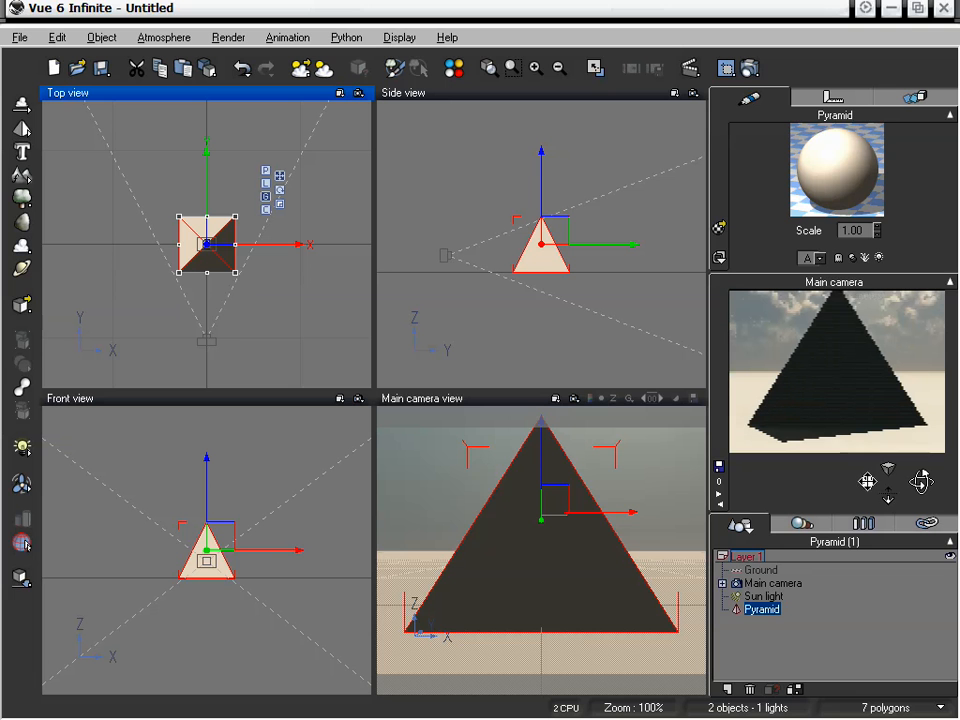
drag(887, 491, 882, 536)
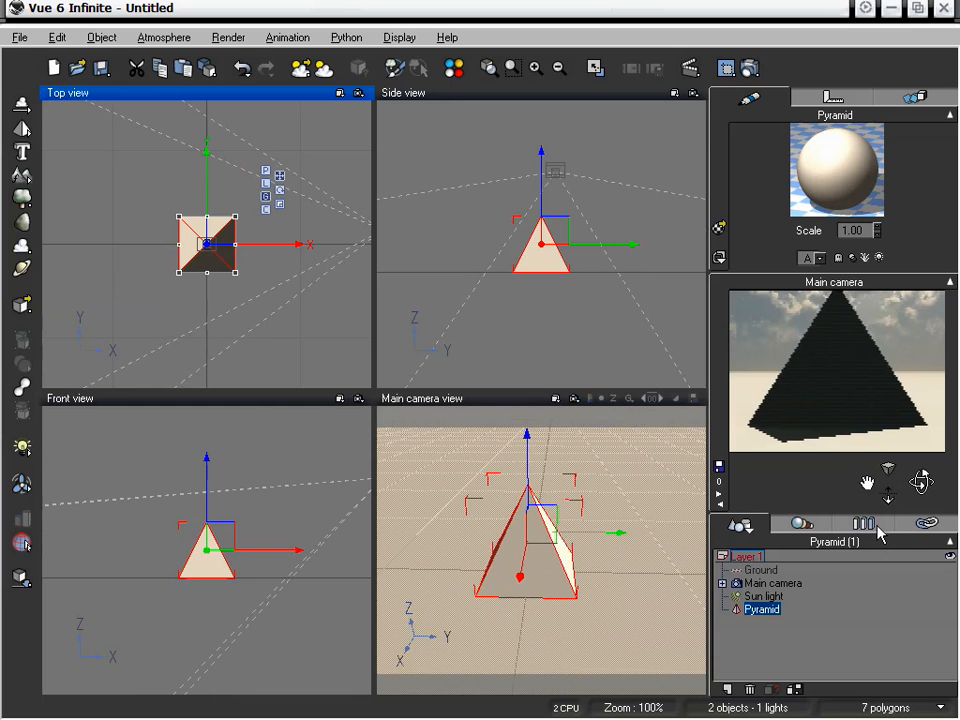
right_click(870, 436)
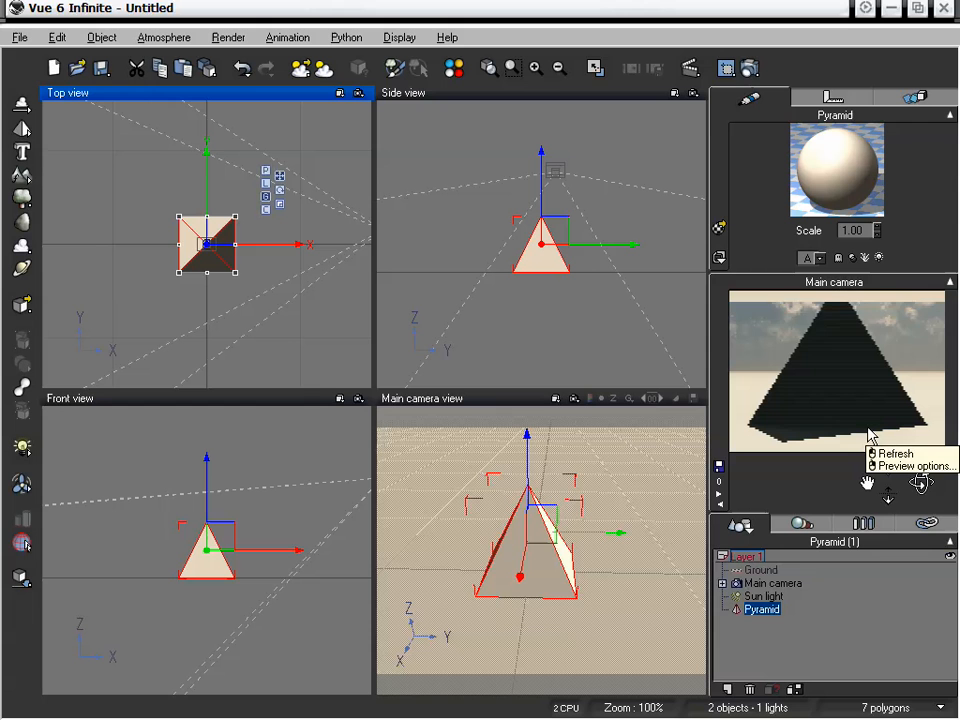
click(889, 451)
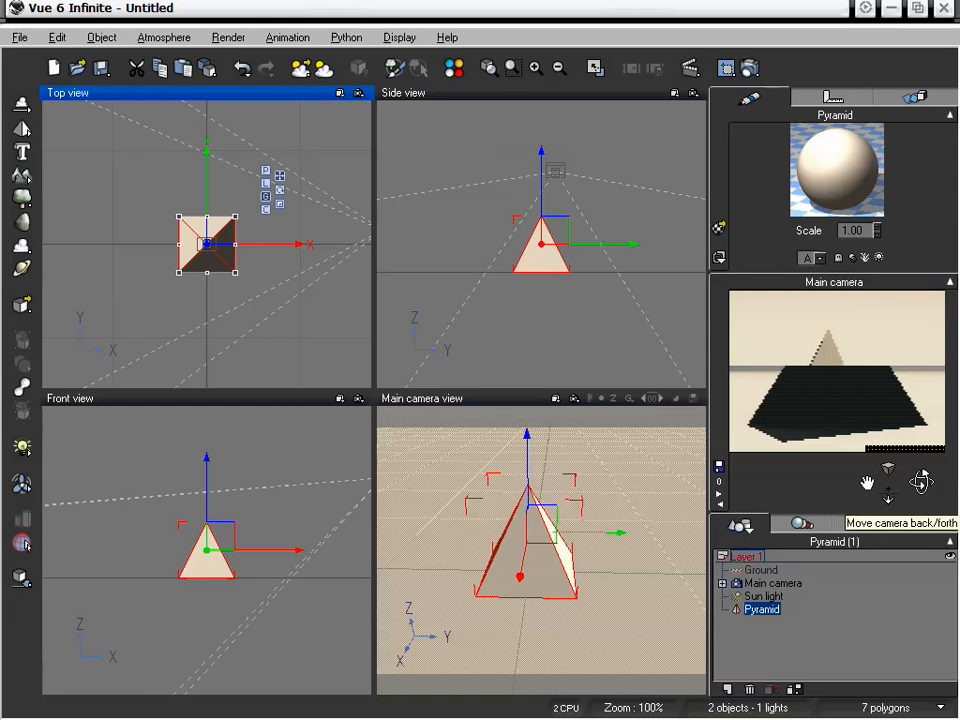
drag(882, 508, 888, 492)
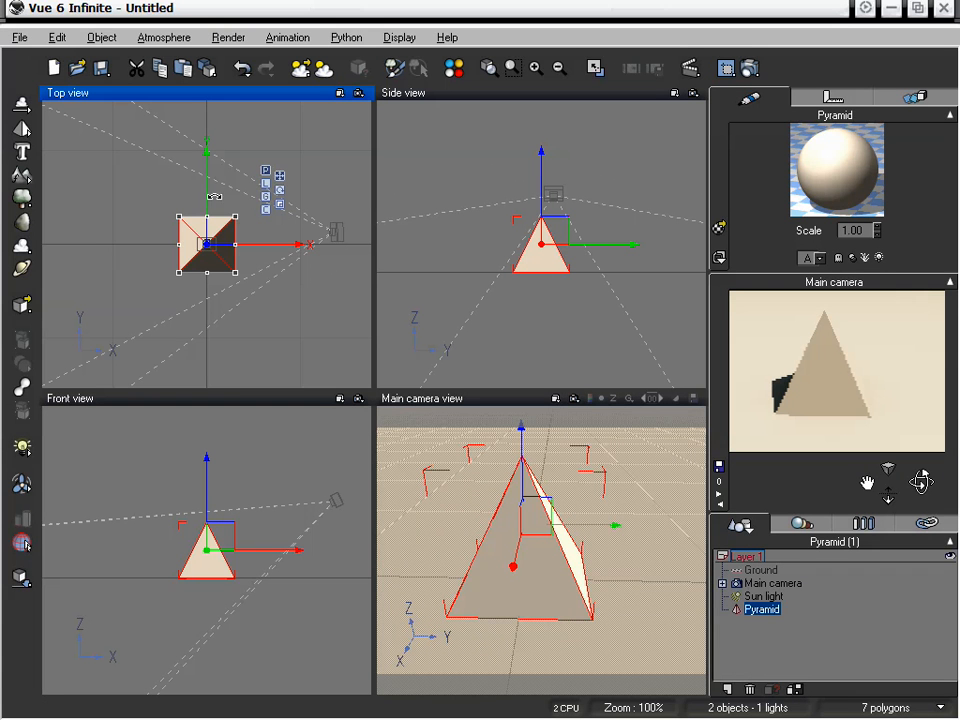
Nudge the pyramid along the Y axis and rotate it counterclockwise about its vertical axis in the top view
mouse_move(207, 179)
mouse_down()
mouse_move(207, 129)
mouse_move(207, 195)
mouse_move(207, 175)
mouse_up()
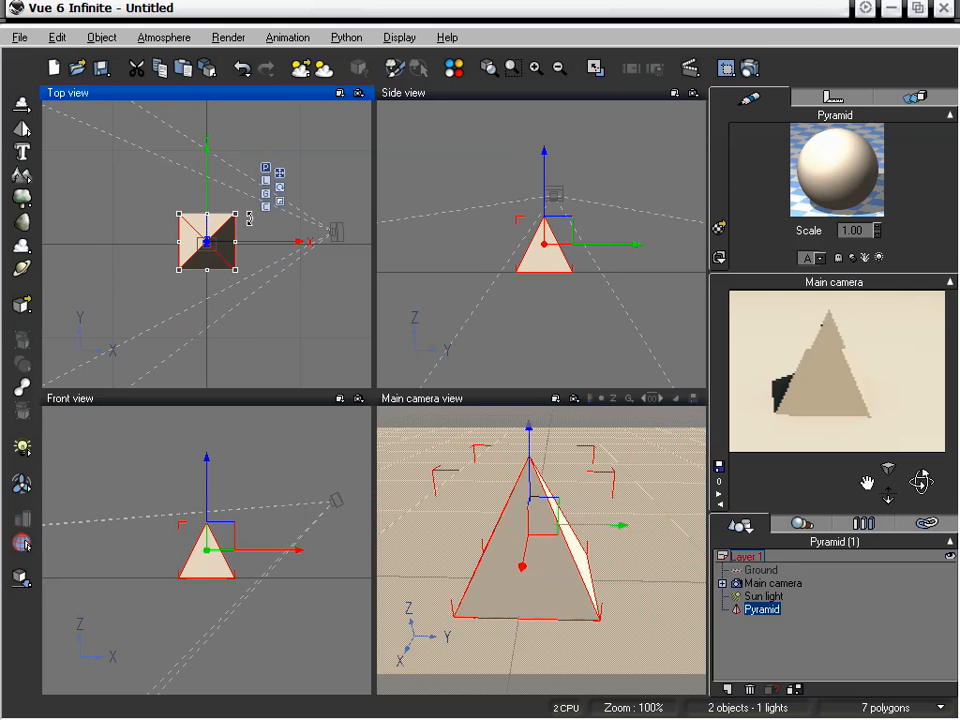
click(280, 187)
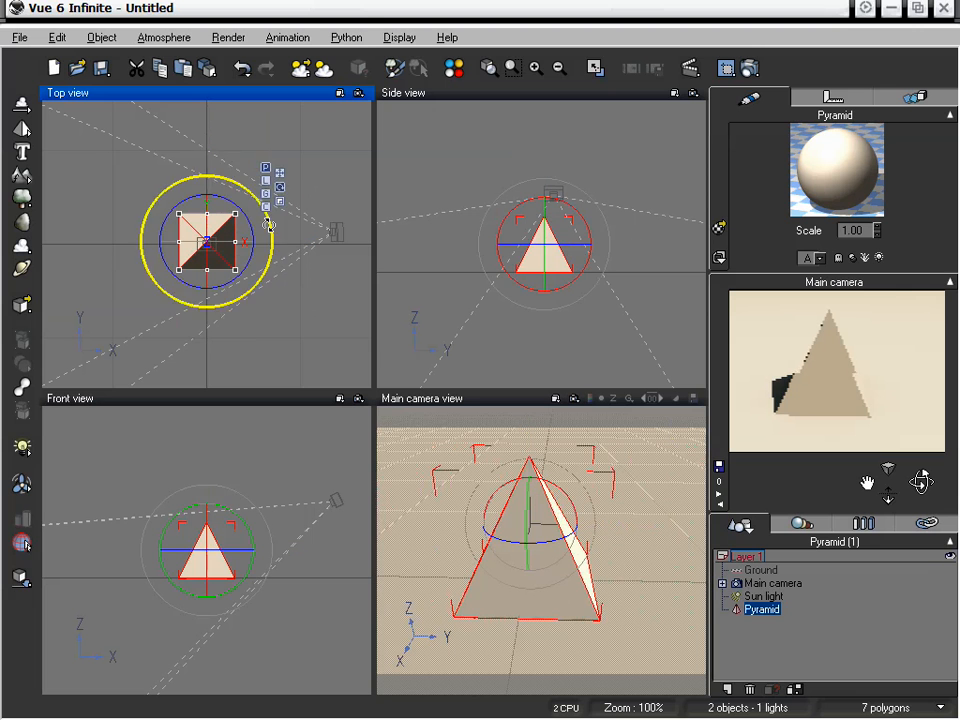
click(281, 174)
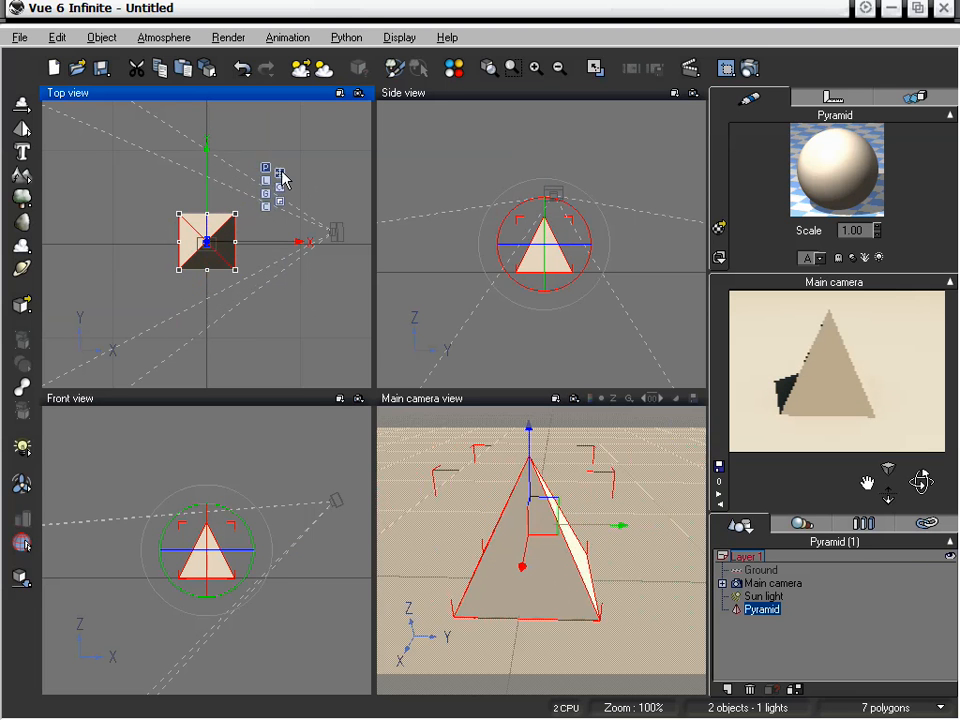
click(281, 188)
click(281, 201)
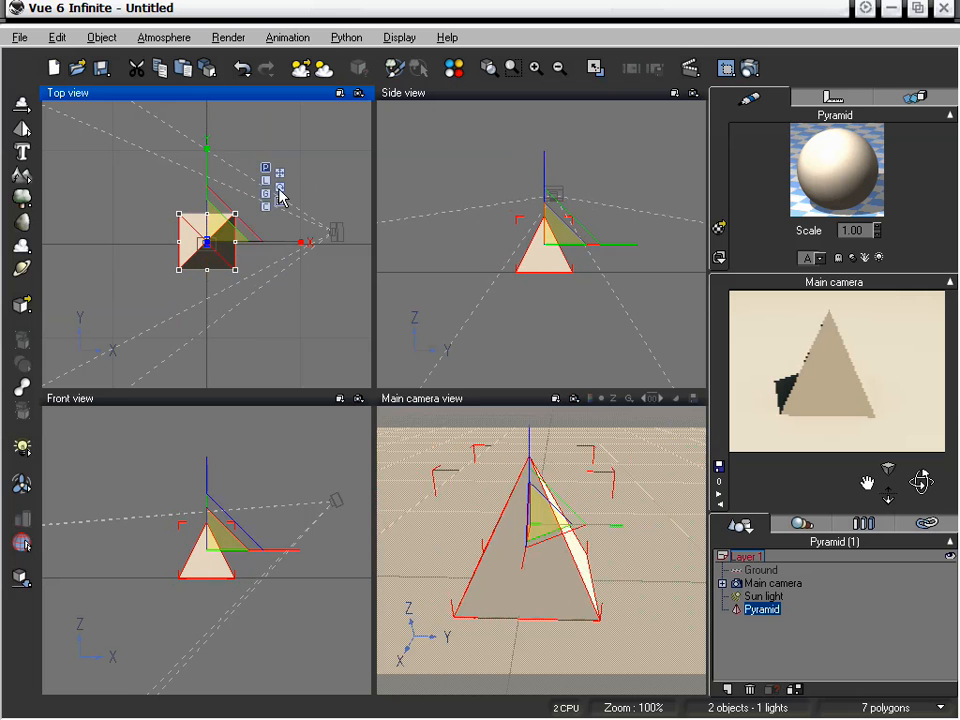
click(281, 190)
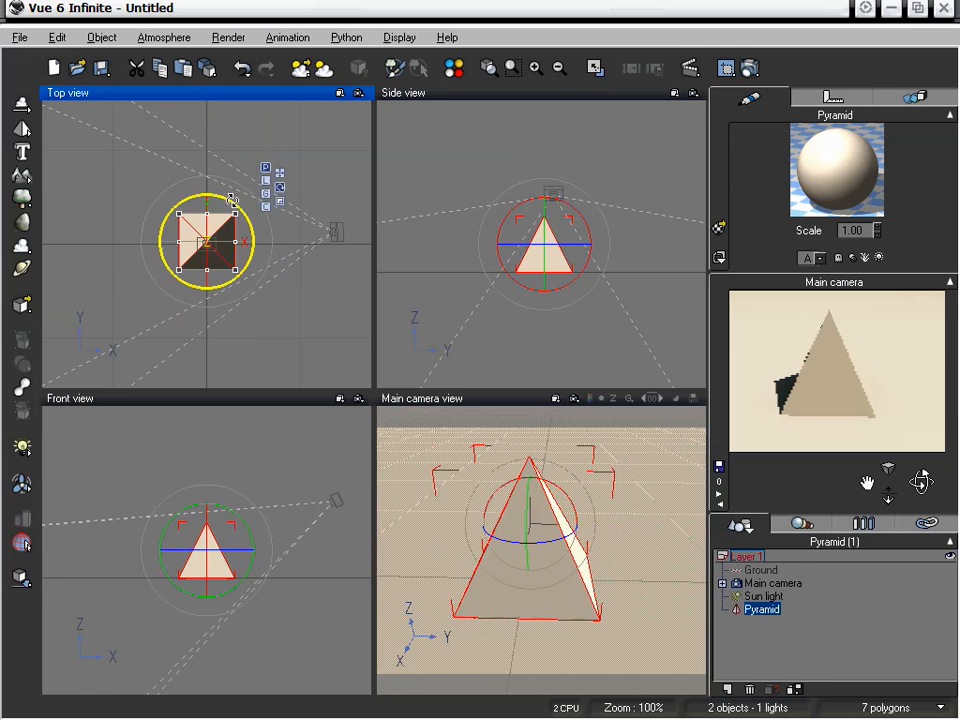
drag(238, 208, 223, 182)
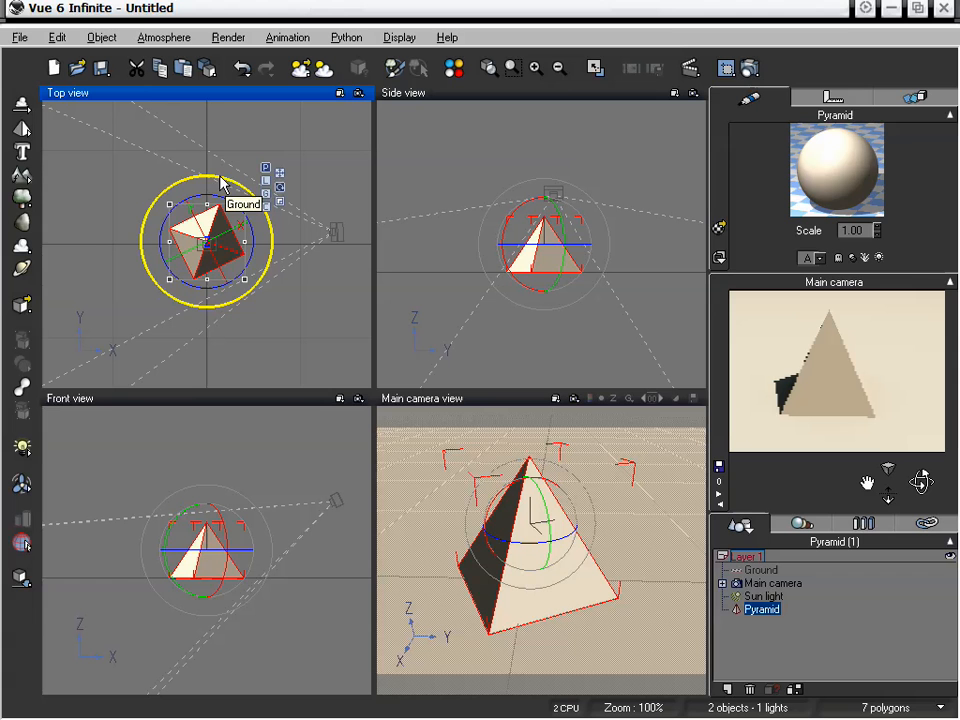
Move the pyramid along its own rotated Y axis and back along the Y axis using global coordinates
click(279, 176)
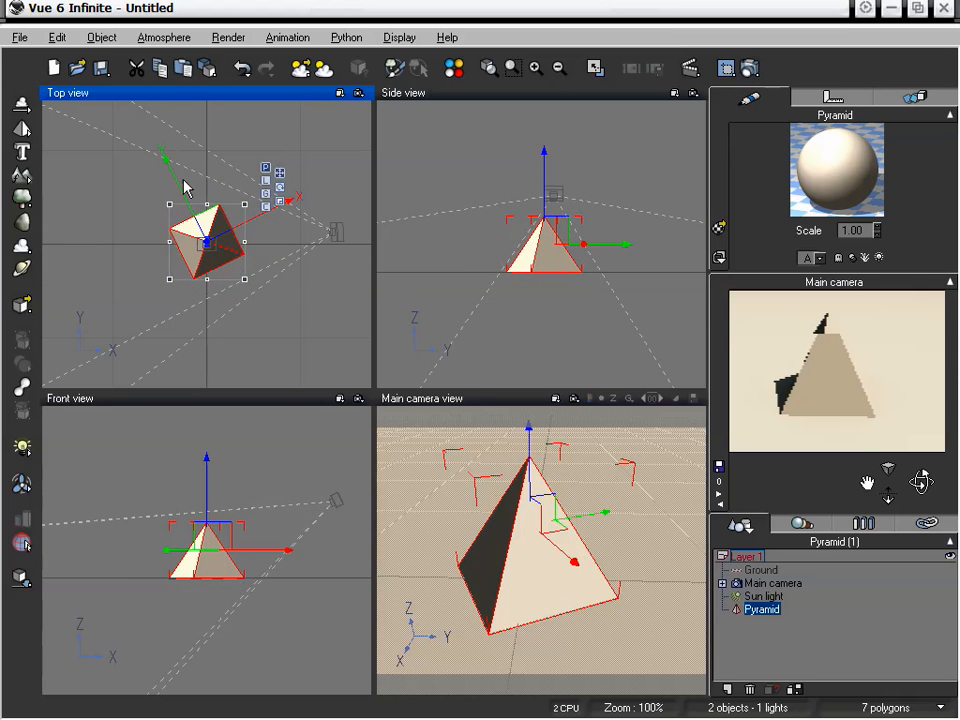
drag(176, 171, 194, 223)
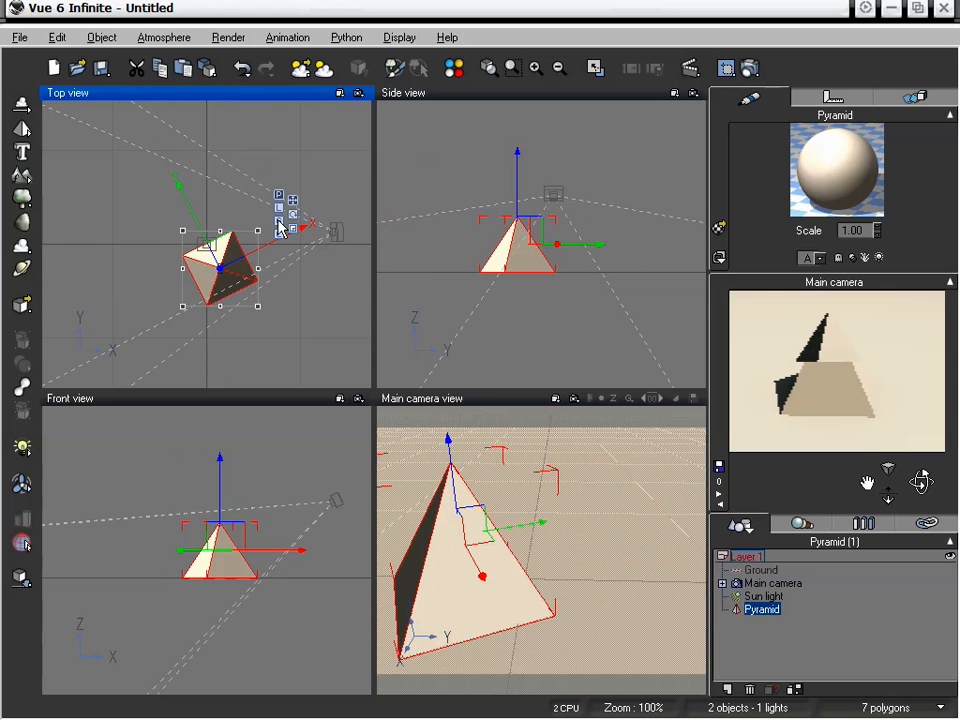
click(281, 229)
mouse_move(219, 182)
mouse_down()
mouse_move(218, 126)
mouse_move(220, 302)
mouse_move(213, 170)
mouse_up()
mouse_move(282, 247)
mouse_down()
mouse_move(230, 250)
mouse_move(279, 252)
mouse_up()
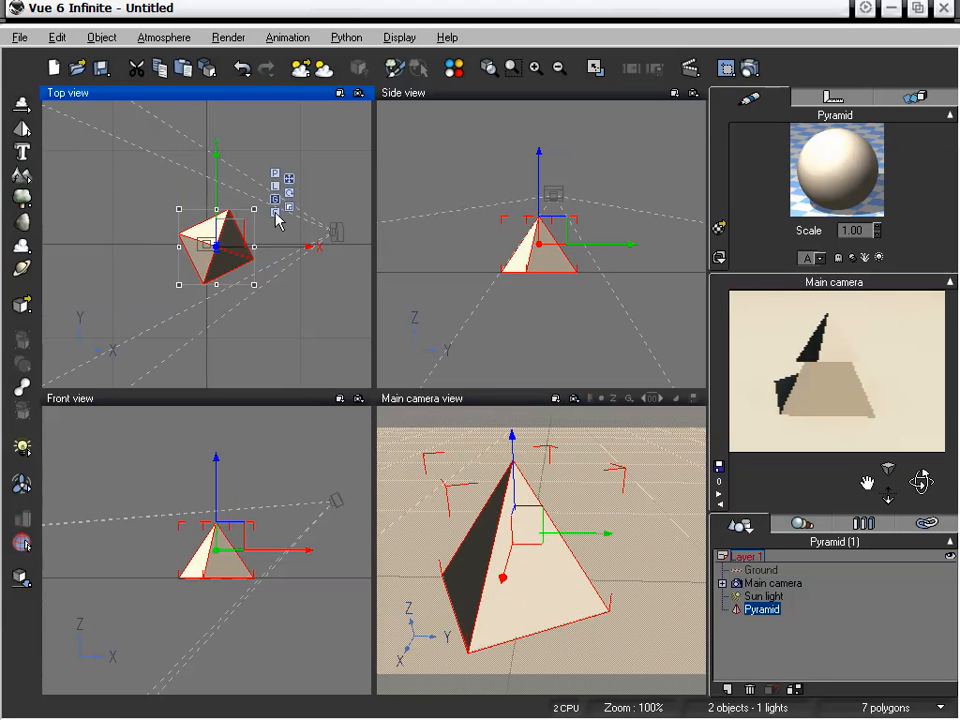
Raise the pyramid above the ground using camera coordinates, and shift it away from the camera in the top view with local coordinates active
click(275, 213)
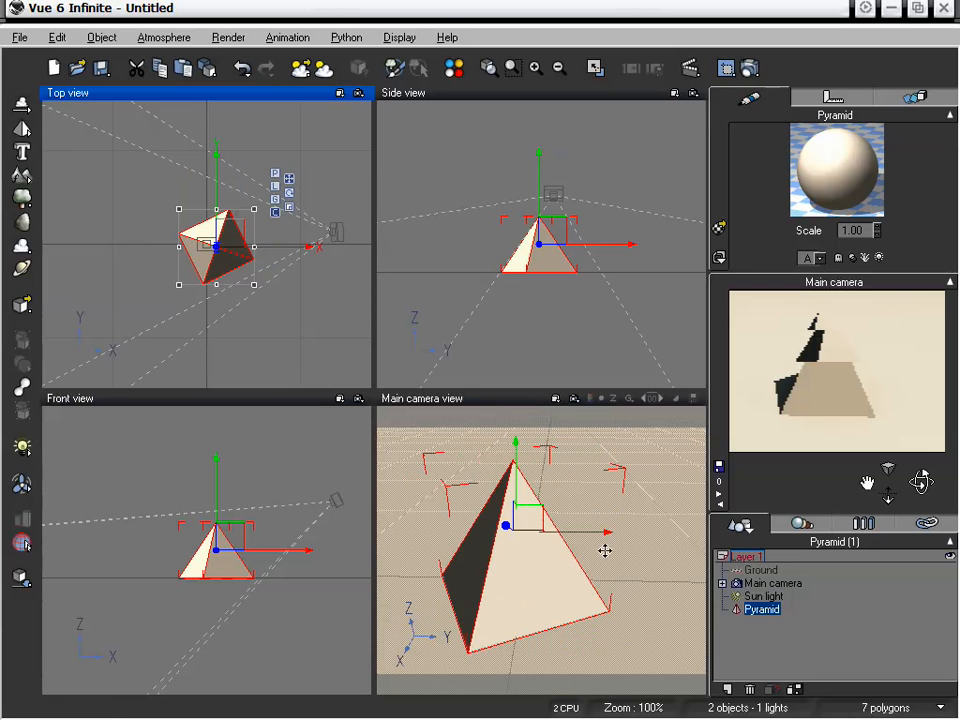
drag(598, 540, 516, 424)
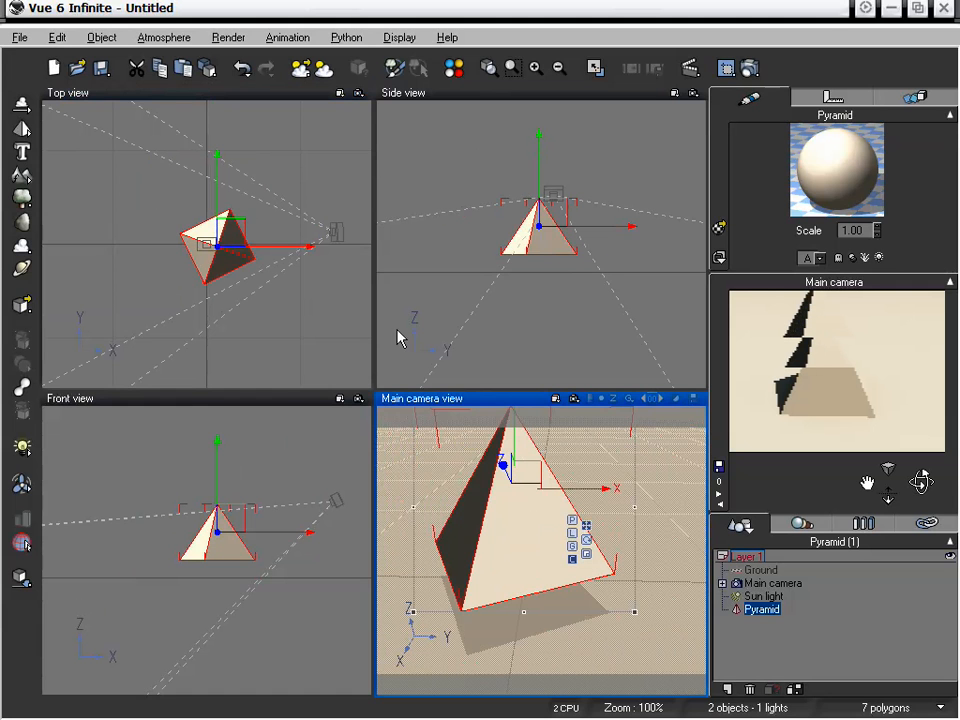
click(214, 259)
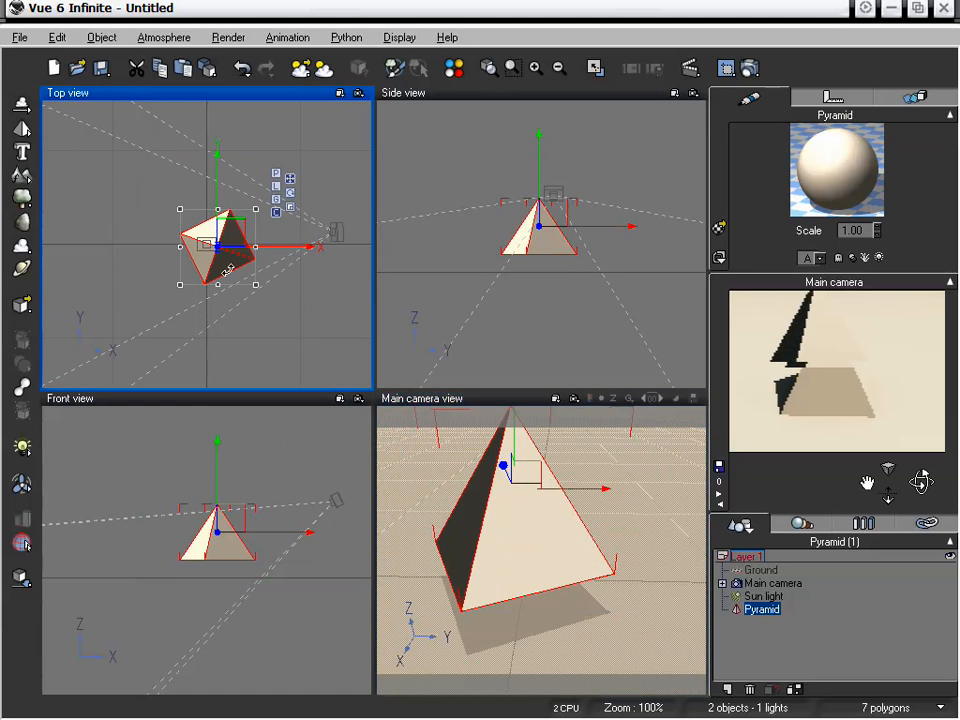
click(277, 188)
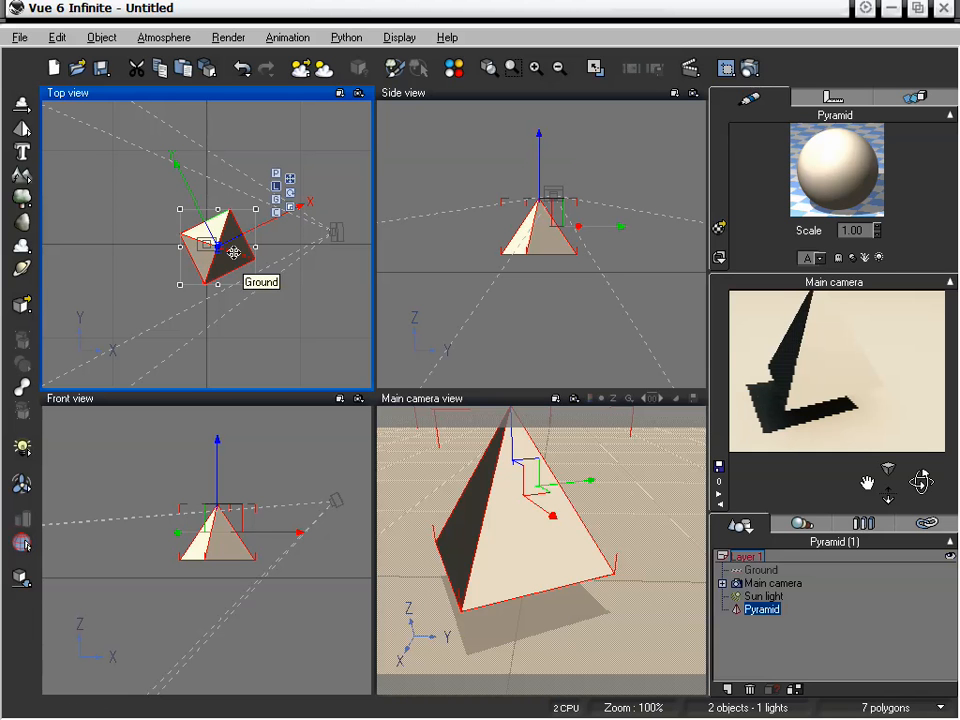
drag(233, 252, 182, 248)
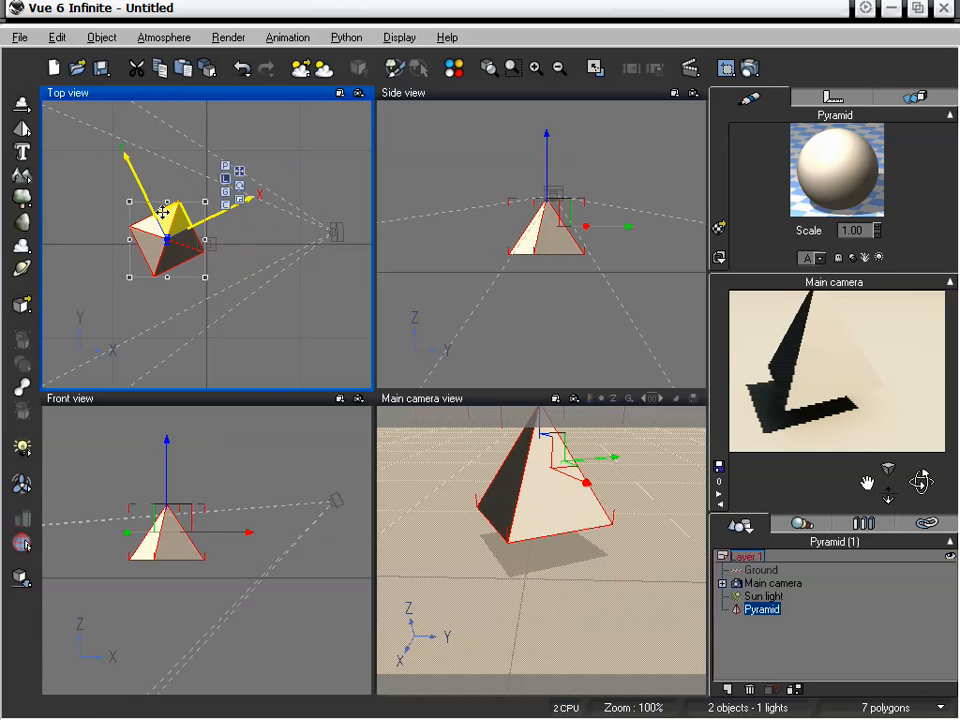
Flag the pyramid with the R- prefix and duplicate it in place
key(r)
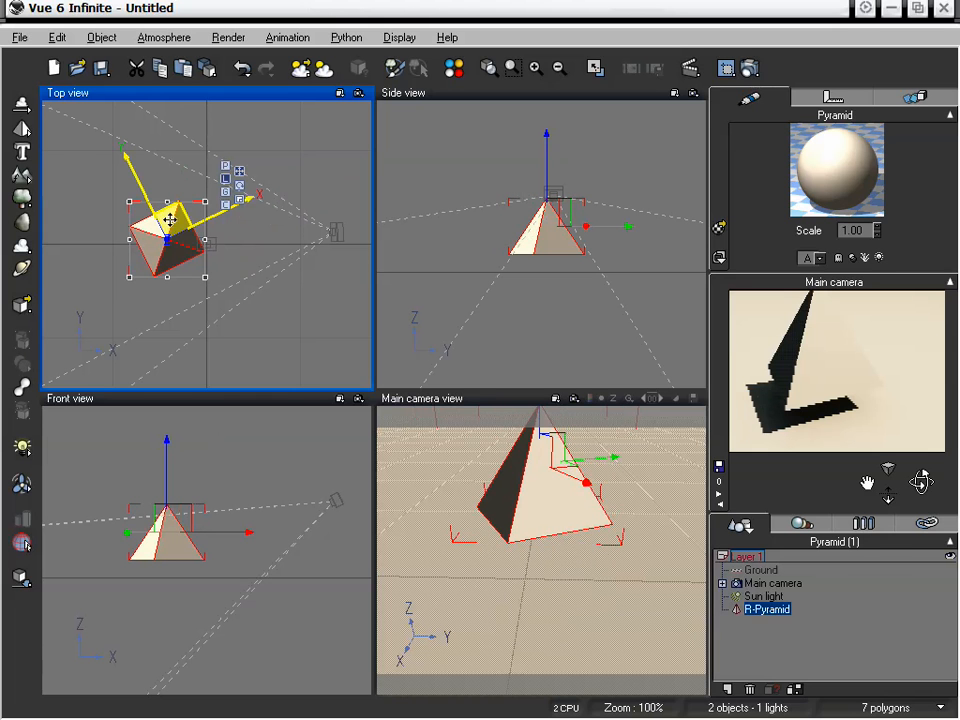
key(ctrl+d)
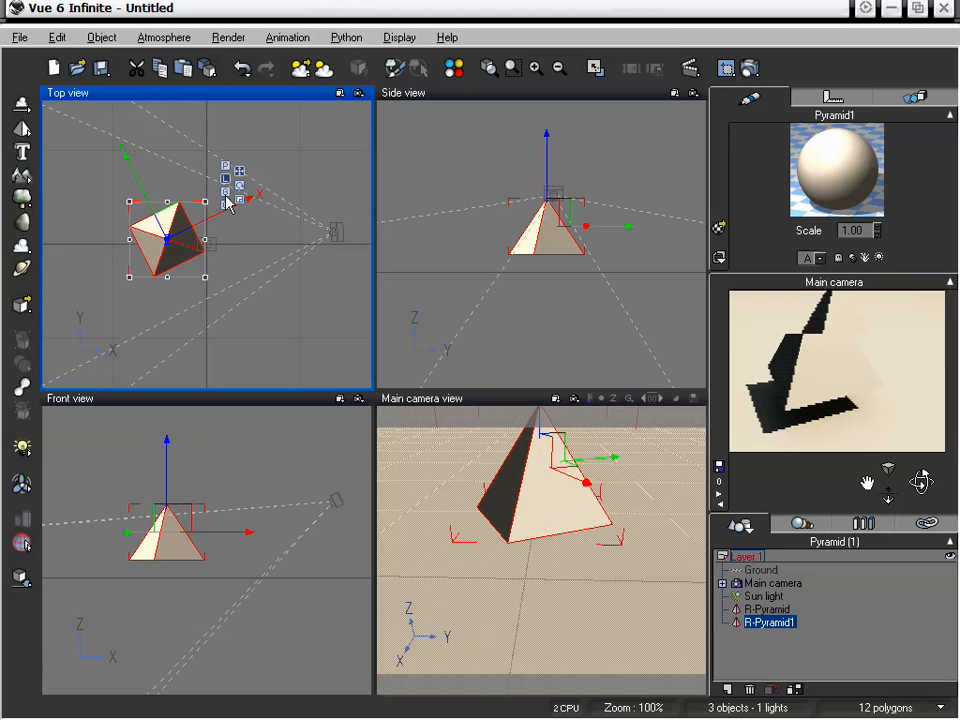
Move the duplicated pyramid along the global X axis so it sits beside the original
click(225, 191)
drag(235, 239, 275, 244)
click(779, 623)
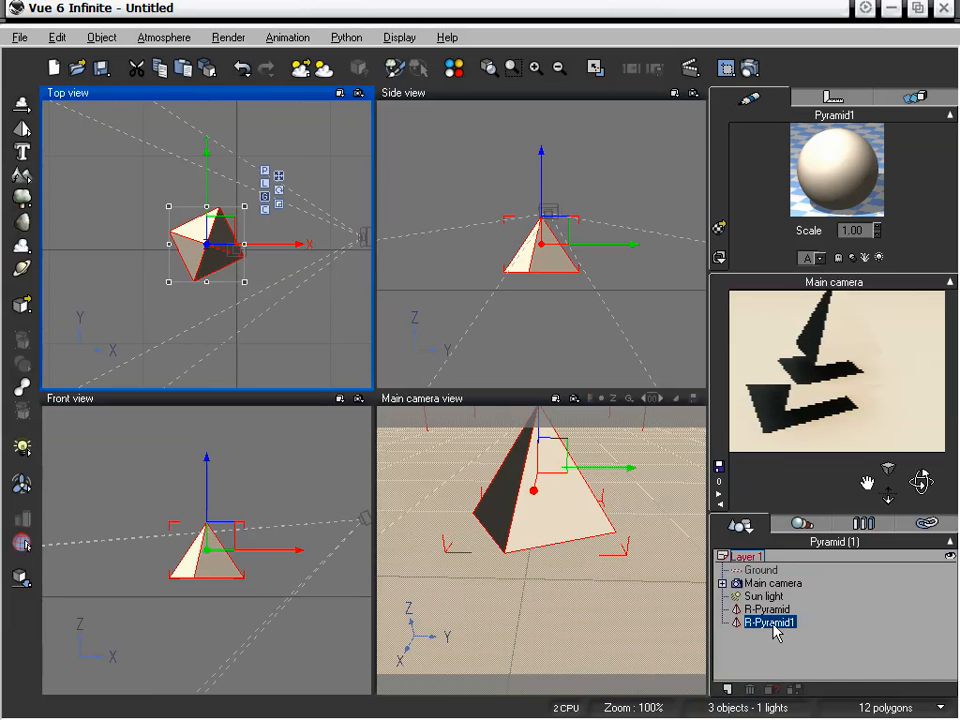
drag(283, 245, 365, 245)
Select both pyramids together and return to selecting only the duplicated pyramid
shift+click(225, 265)
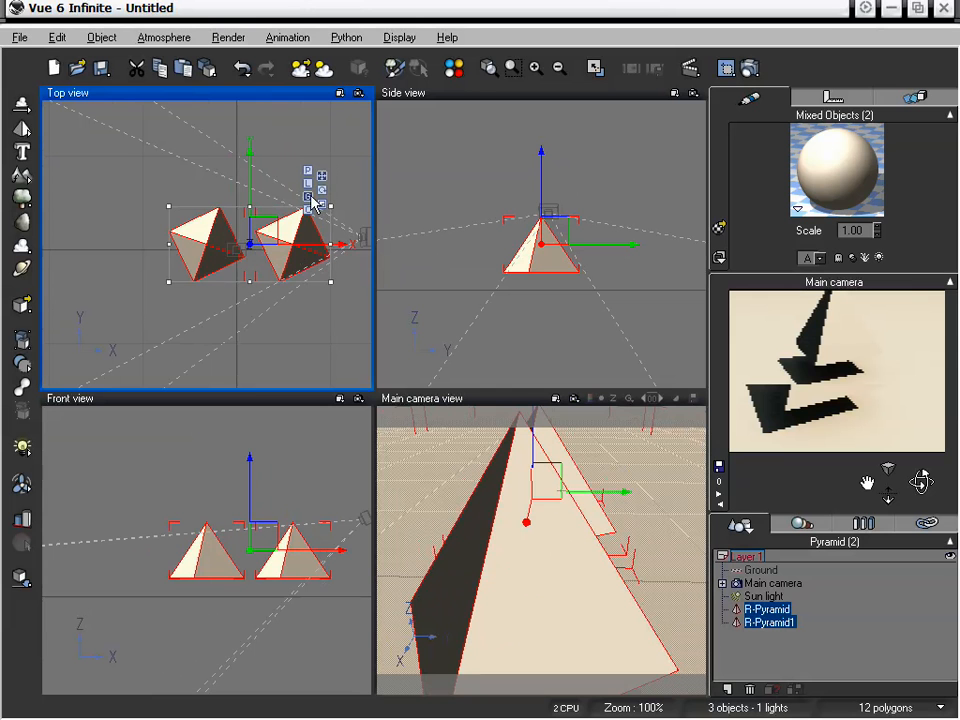
click(766, 609)
click(768, 622)
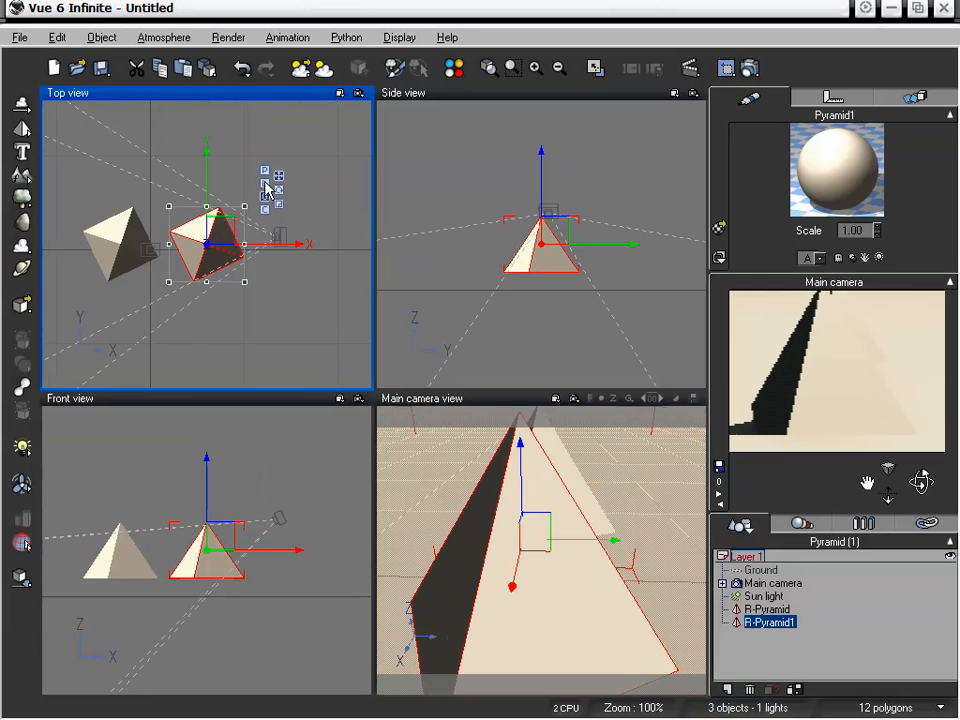
Rotate the duplicated pyramid and the main camera together clockwise in the top view, and show the move gizmo in local coordinates
click(266, 183)
click(278, 187)
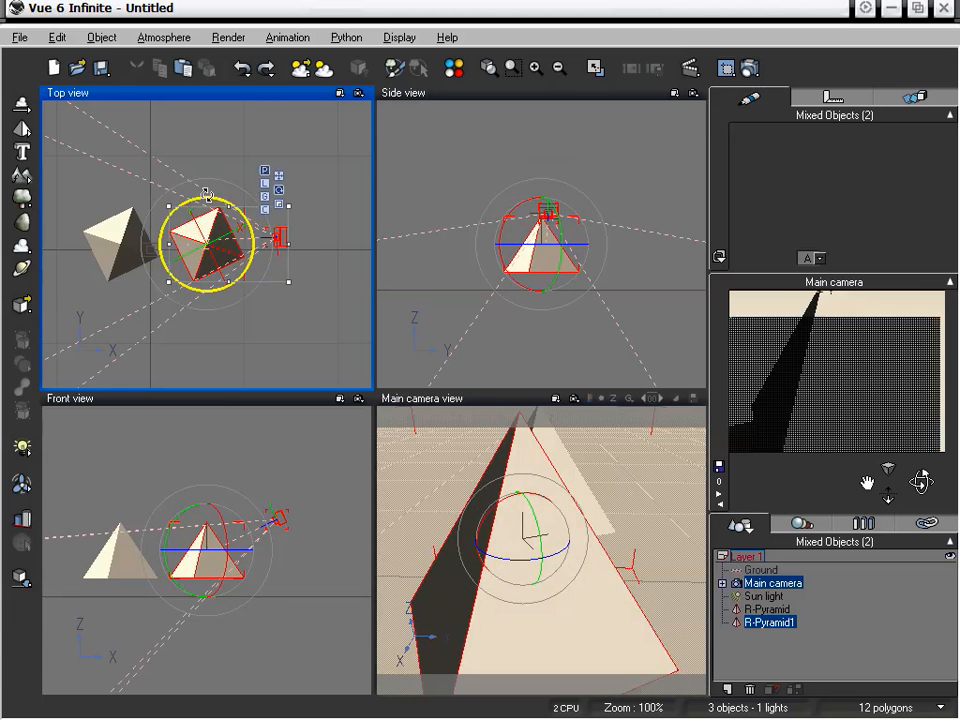
drag(212, 203, 252, 218)
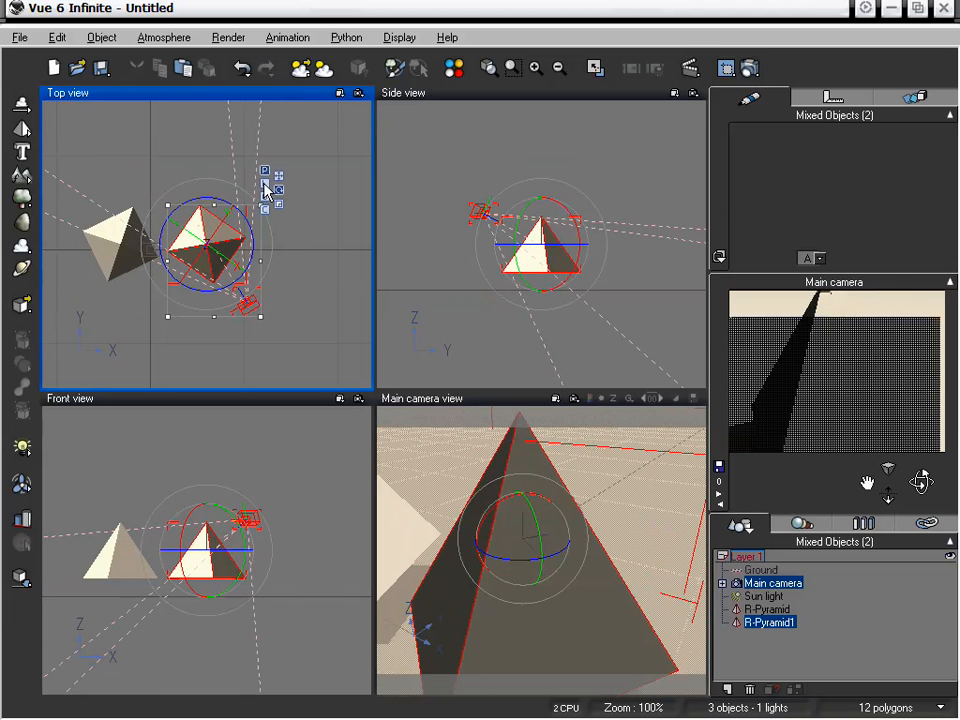
click(265, 171)
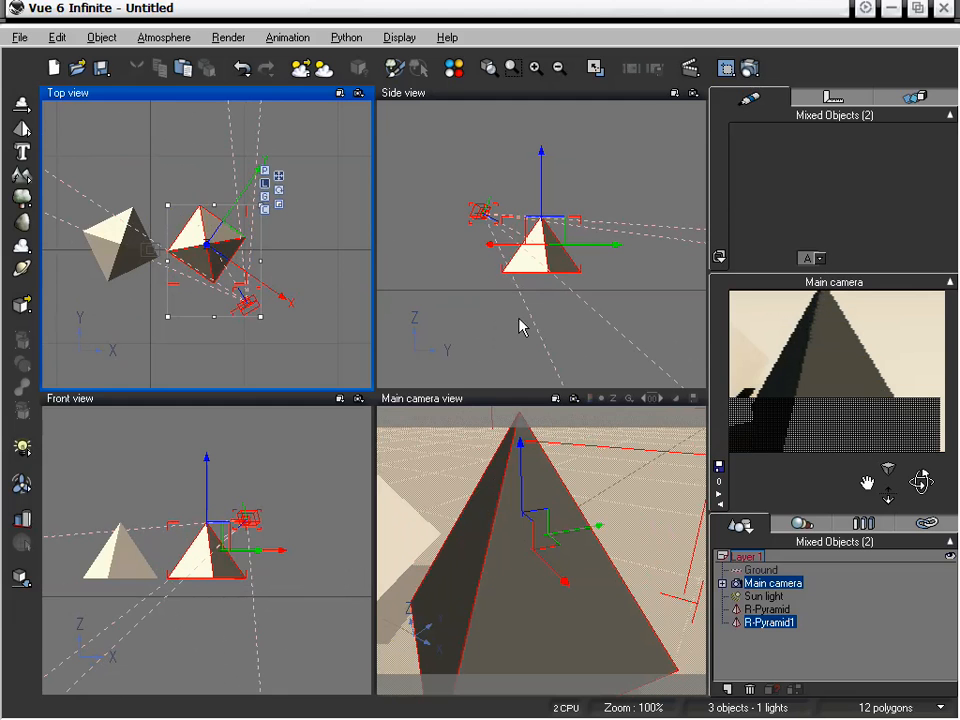
Select both pyramids together and rotate them in the top view using the rotation gizmo in local coordinates
click(778, 609)
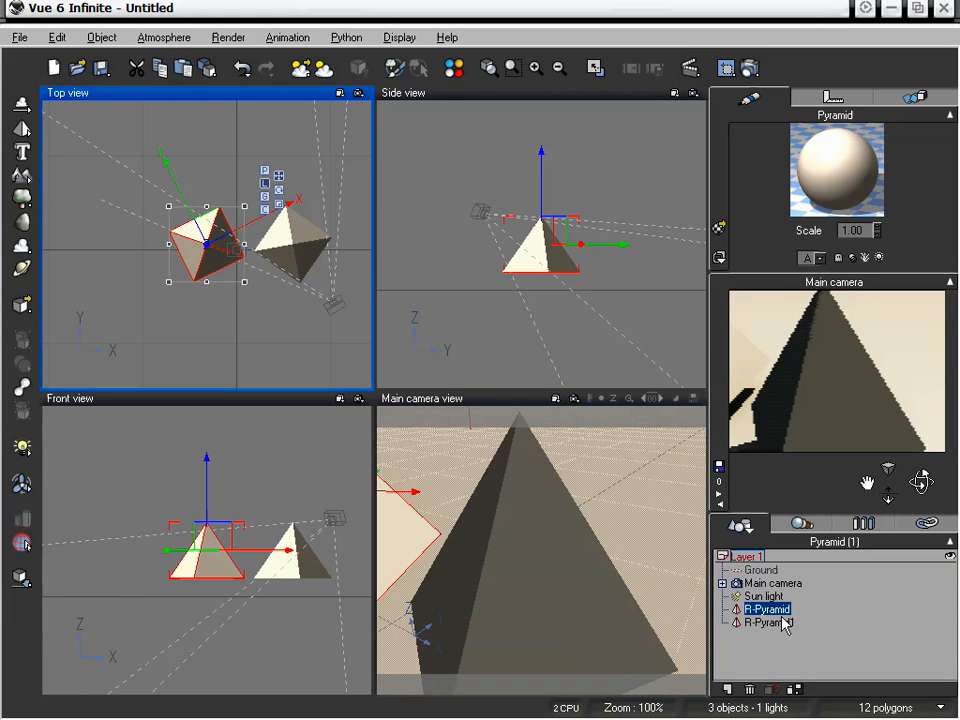
click(305, 252)
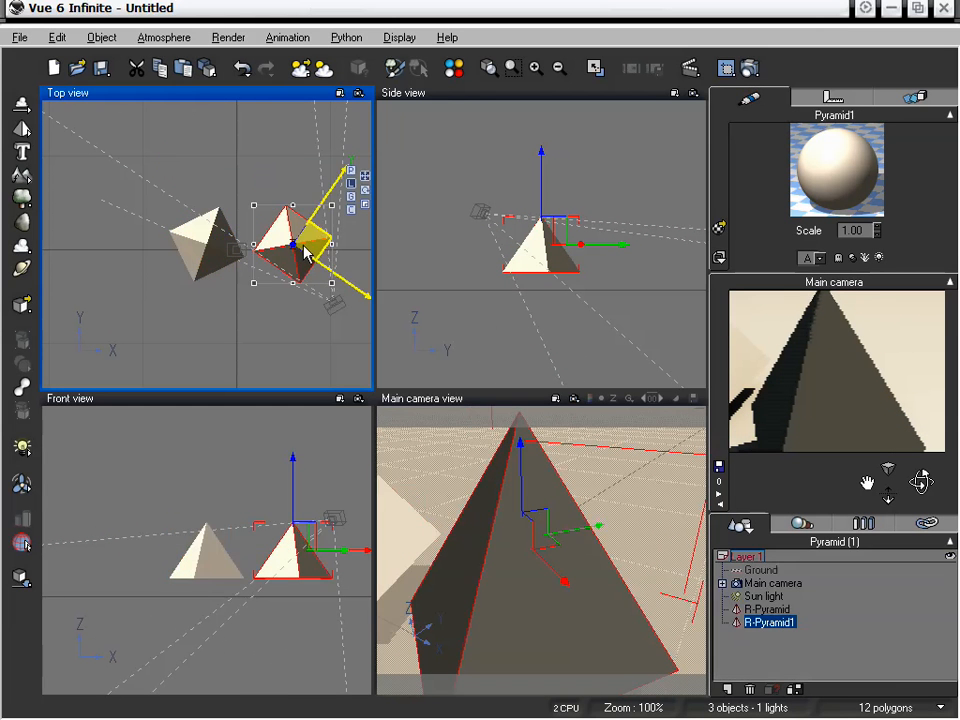
shift+click(204, 232)
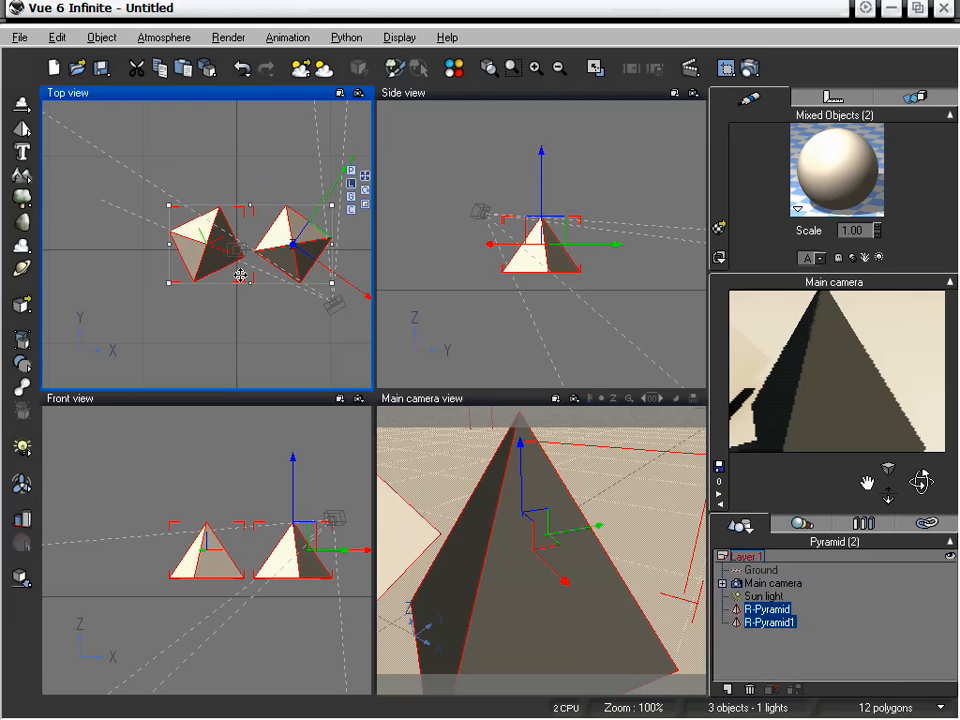
right_drag(258, 320, 225, 330)
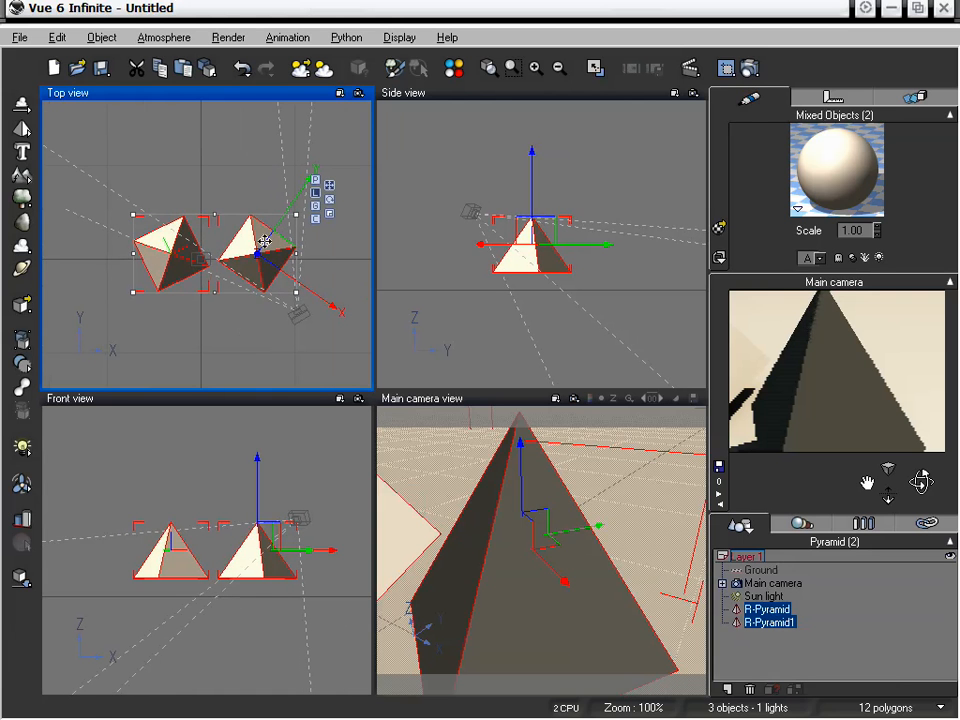
click(331, 201)
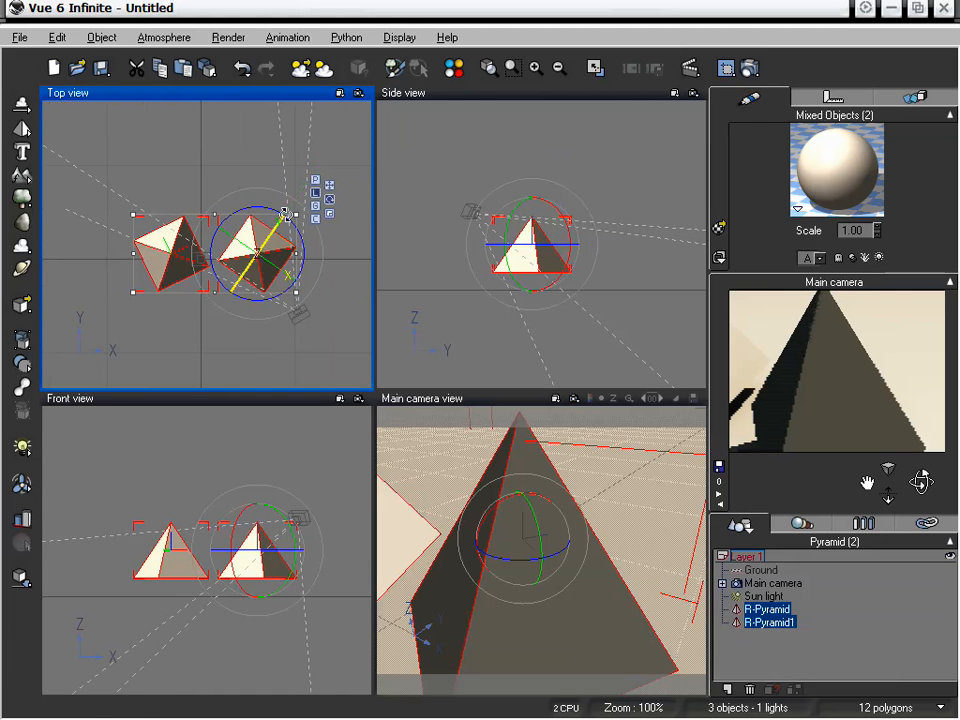
mouse_move(263, 208)
mouse_down()
mouse_move(299, 223)
mouse_move(301, 263)
mouse_move(241, 210)
mouse_move(262, 207)
mouse_move(285, 215)
mouse_move(300, 255)
mouse_move(265, 295)
mouse_move(215, 260)
mouse_move(241, 240)
mouse_move(225, 250)
mouse_move(250, 215)
mouse_move(282, 196)
mouse_move(266, 209)
mouse_move(311, 250)
mouse_move(287, 296)
mouse_move(294, 281)
mouse_move(262, 214)
mouse_move(237, 258)
mouse_move(248, 222)
mouse_up()
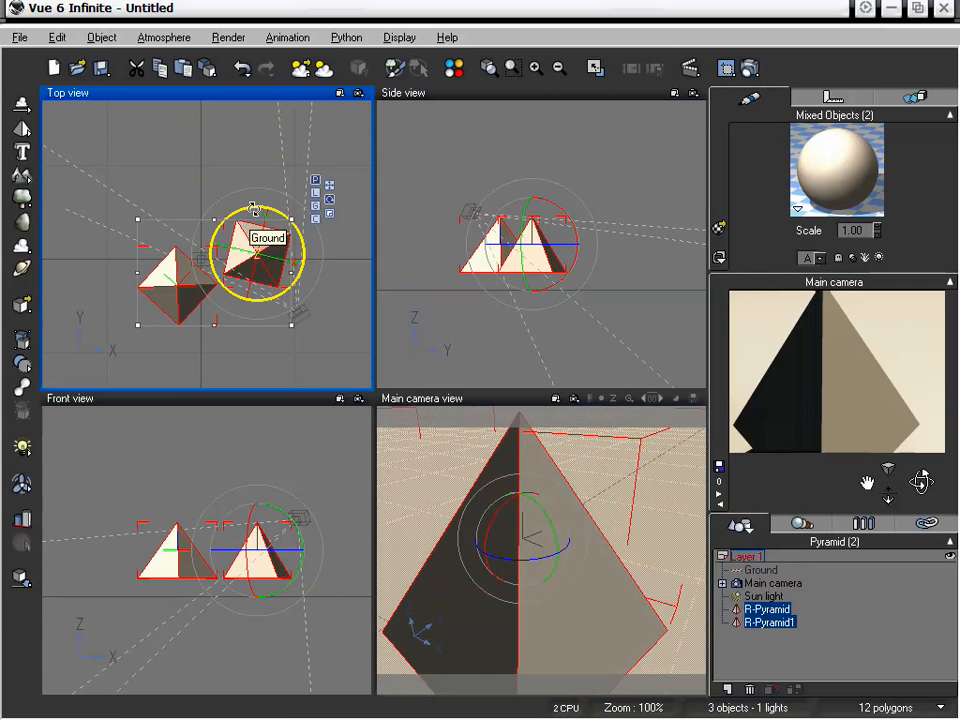
In global coordinates, rotate both pyramids about their shared centre and move them along the X and Y axes in the top view
click(316, 212)
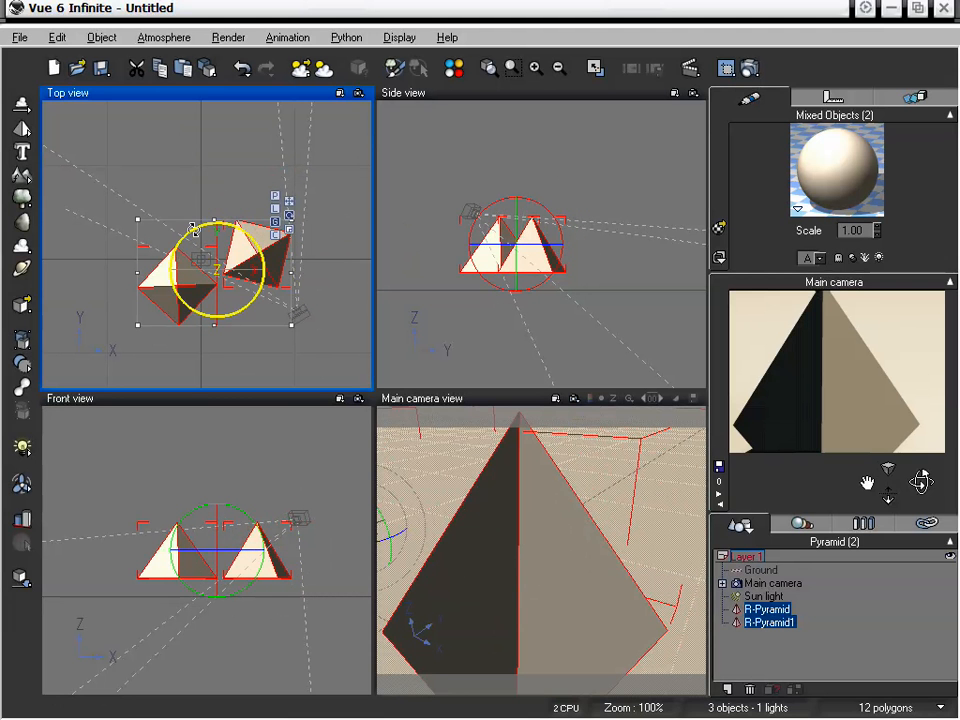
mouse_move(215, 222)
mouse_down()
mouse_move(250, 268)
mouse_move(232, 228)
mouse_move(209, 221)
mouse_up()
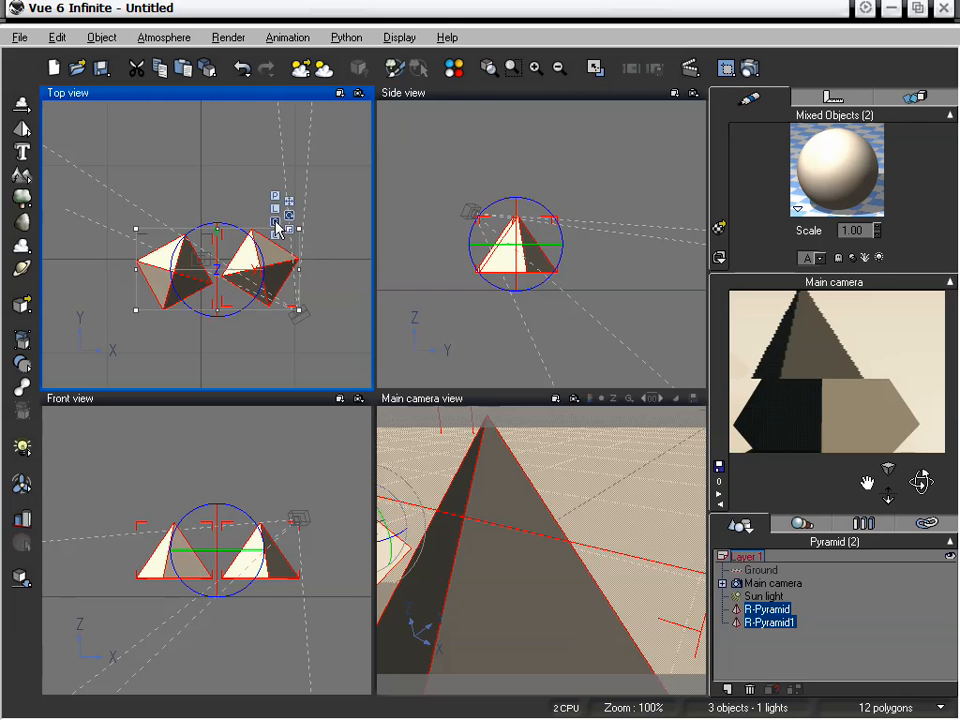
click(276, 208)
drag(219, 204, 201, 216)
drag(300, 272, 258, 280)
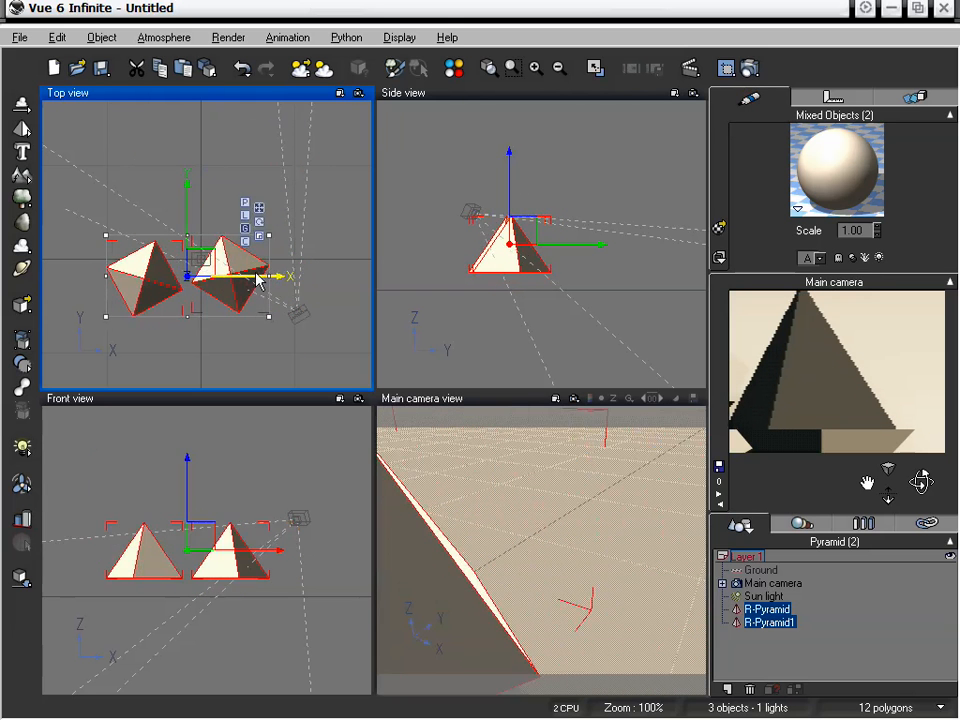
drag(197, 224, 198, 197)
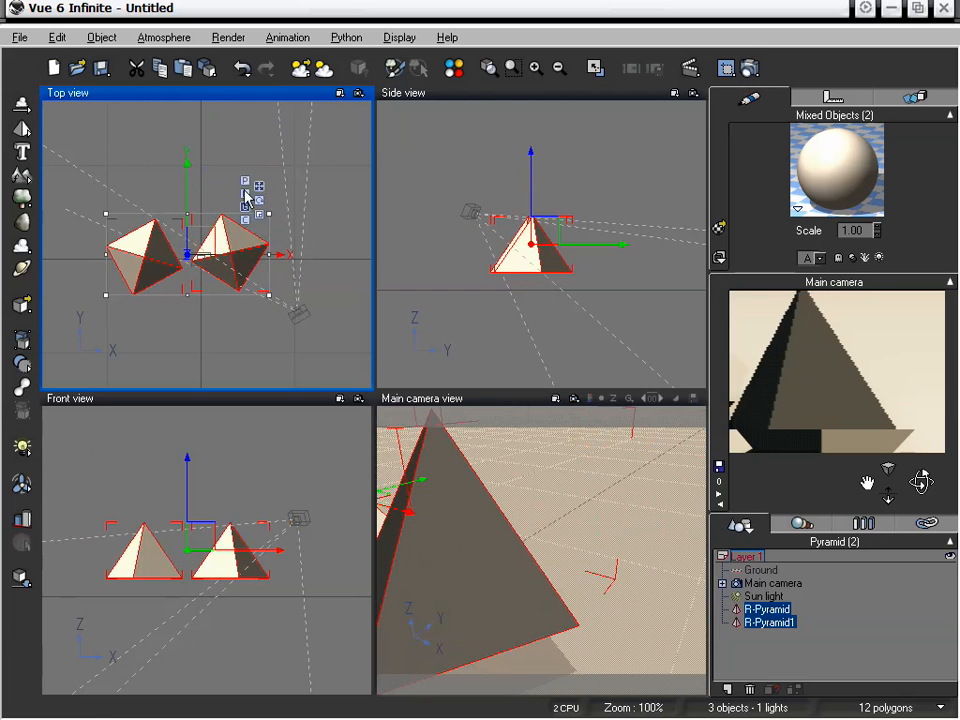
Move both pyramids along R-Pyramid1's local X axis and select each pyramid in turn to compare their local axes
click(246, 194)
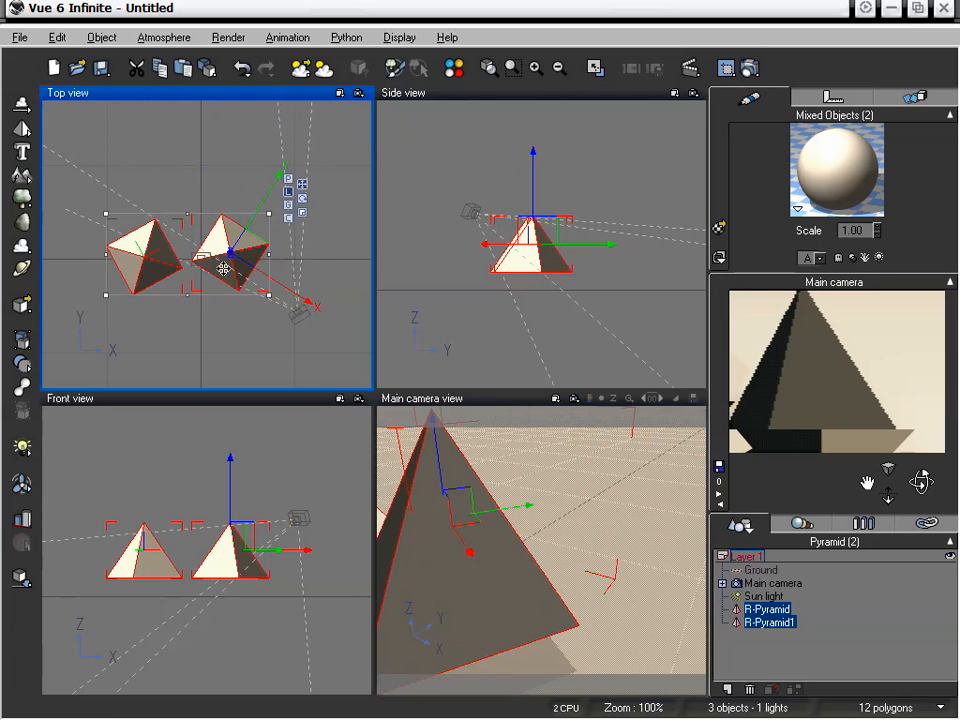
drag(285, 286, 318, 286)
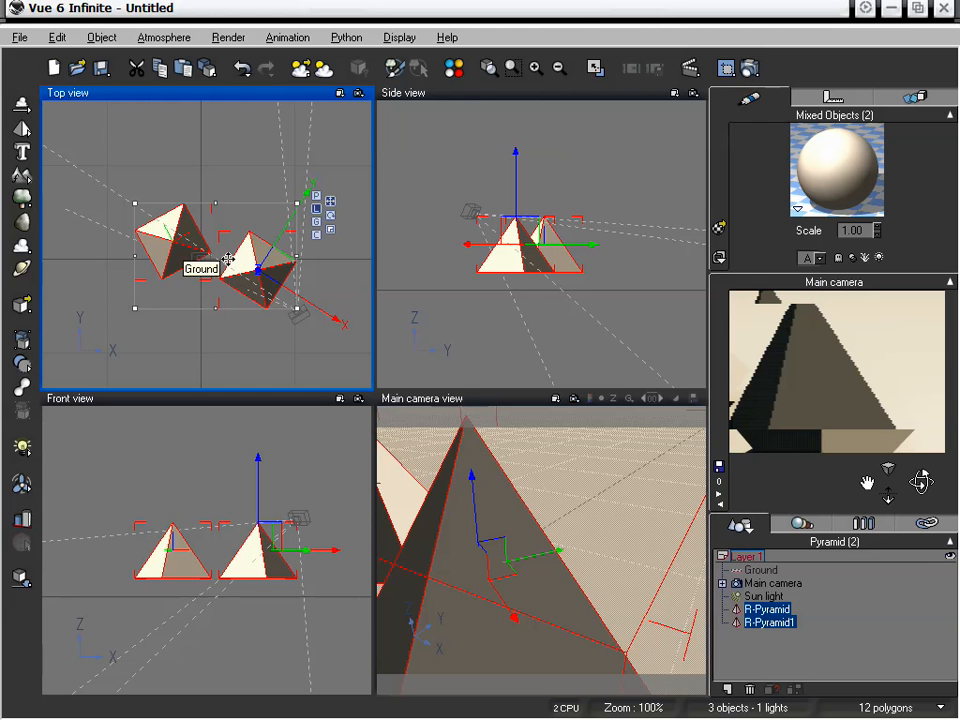
click(779, 612)
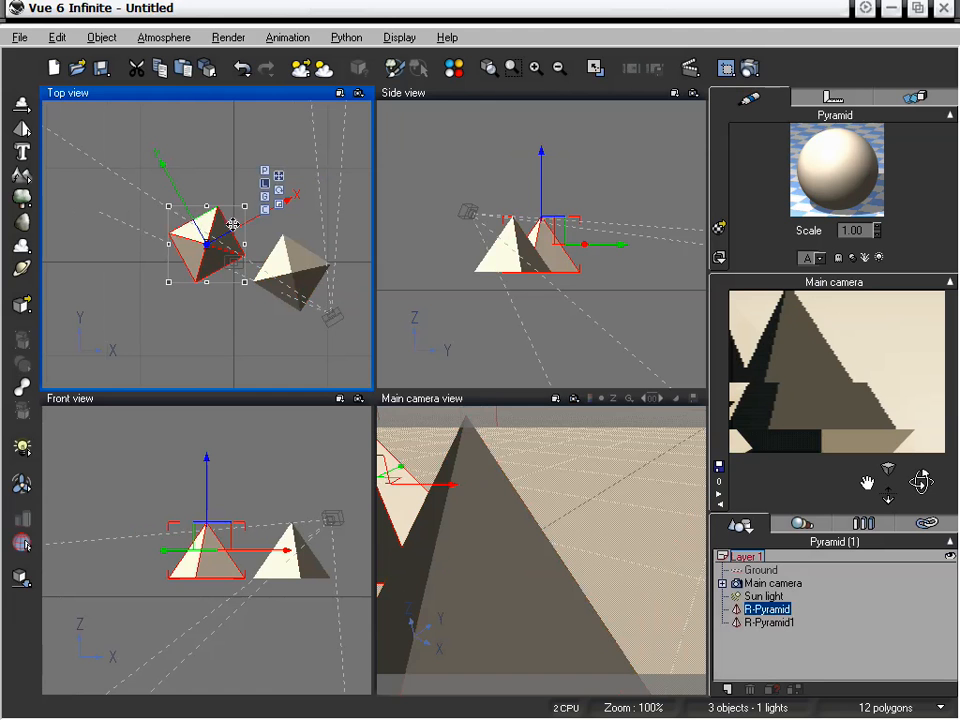
click(783, 623)
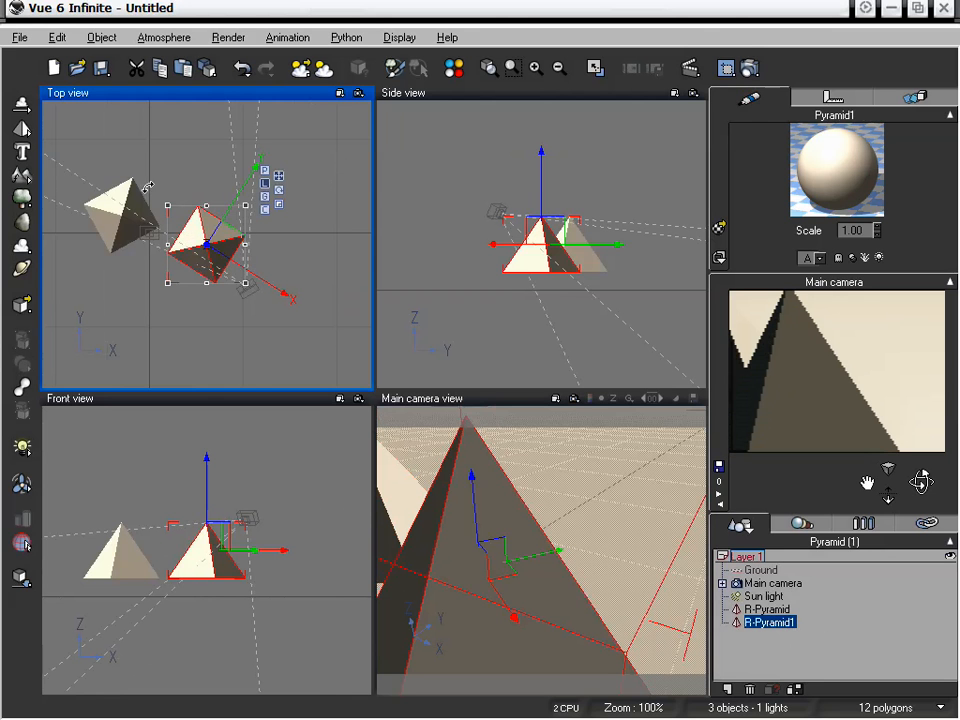
click(774, 611)
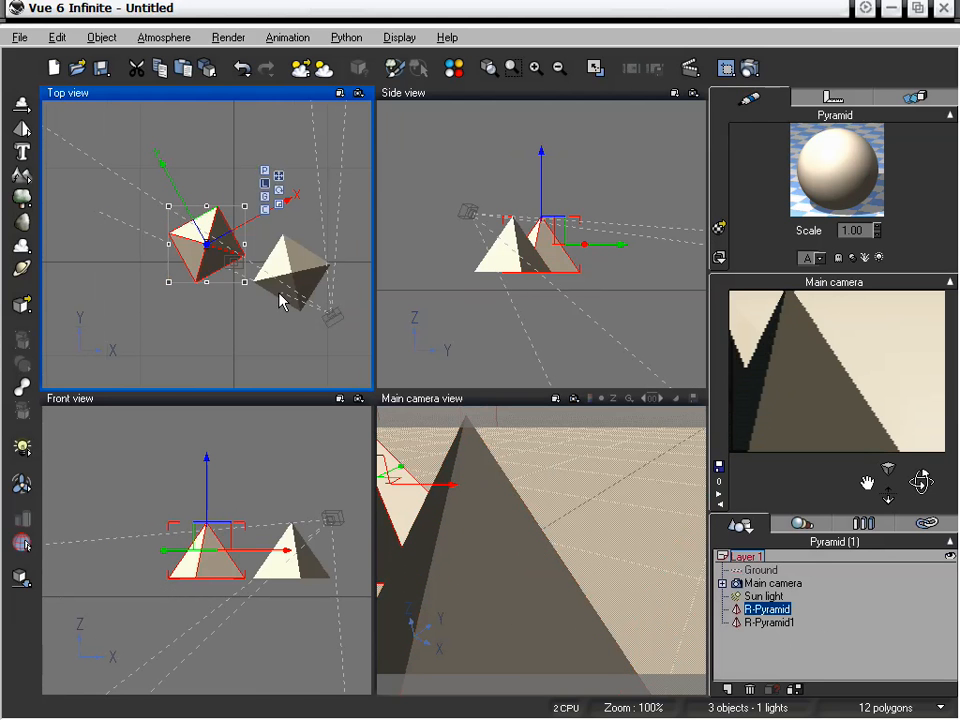
click(780, 622)
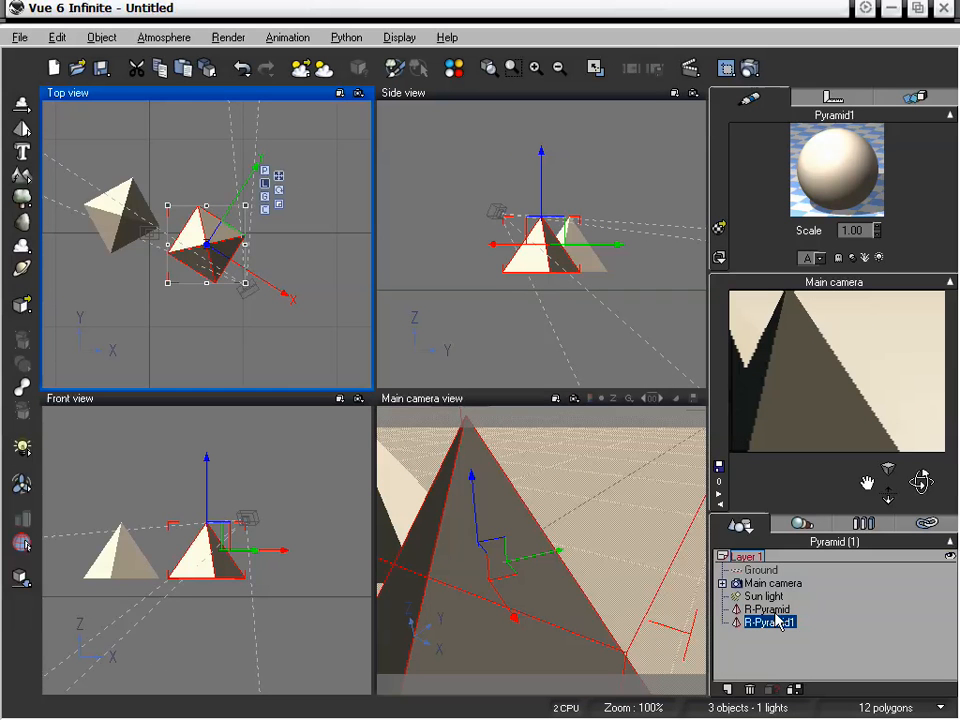
click(776, 610)
Select only the two pyramids, without the main camera, and move them along R-Pyramid's local X axis
drag(362, 350, 171, 208)
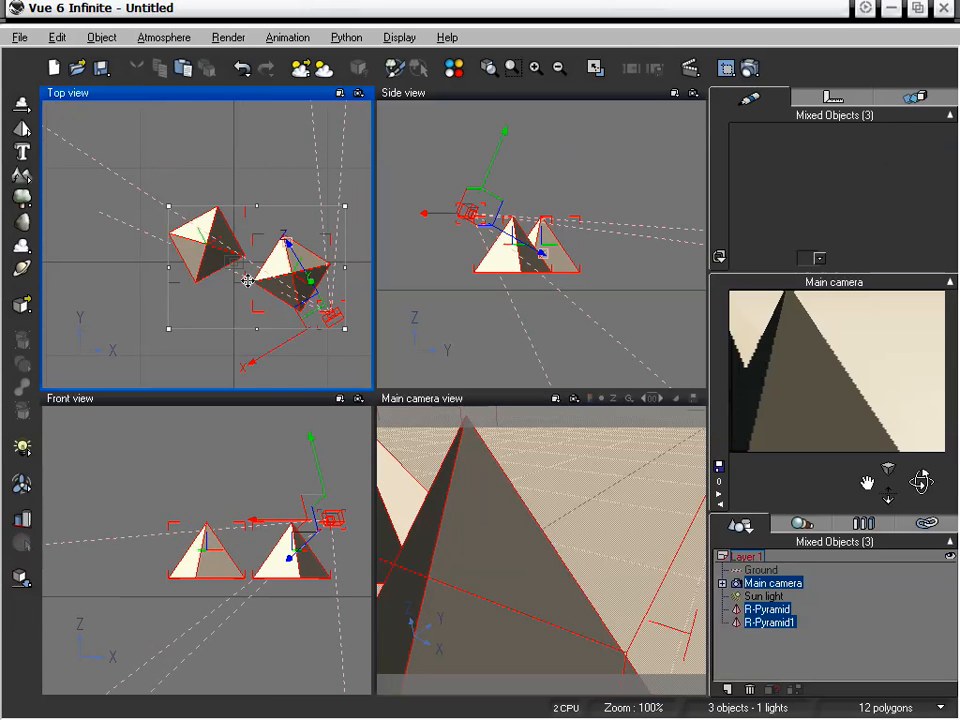
click(772, 585)
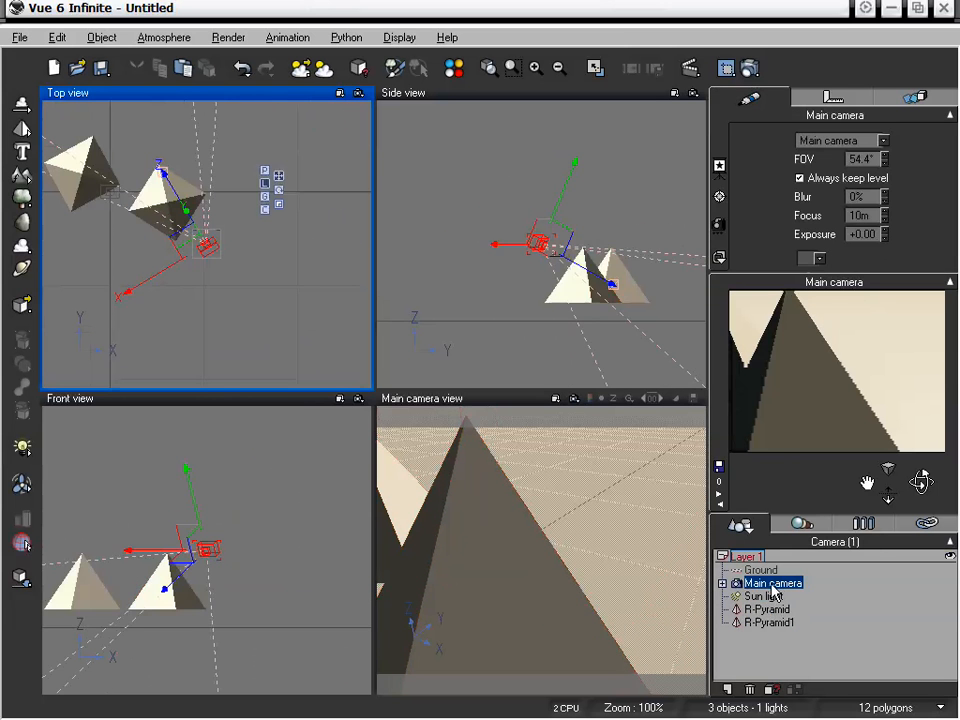
click(770, 609)
ctrl+click(772, 622)
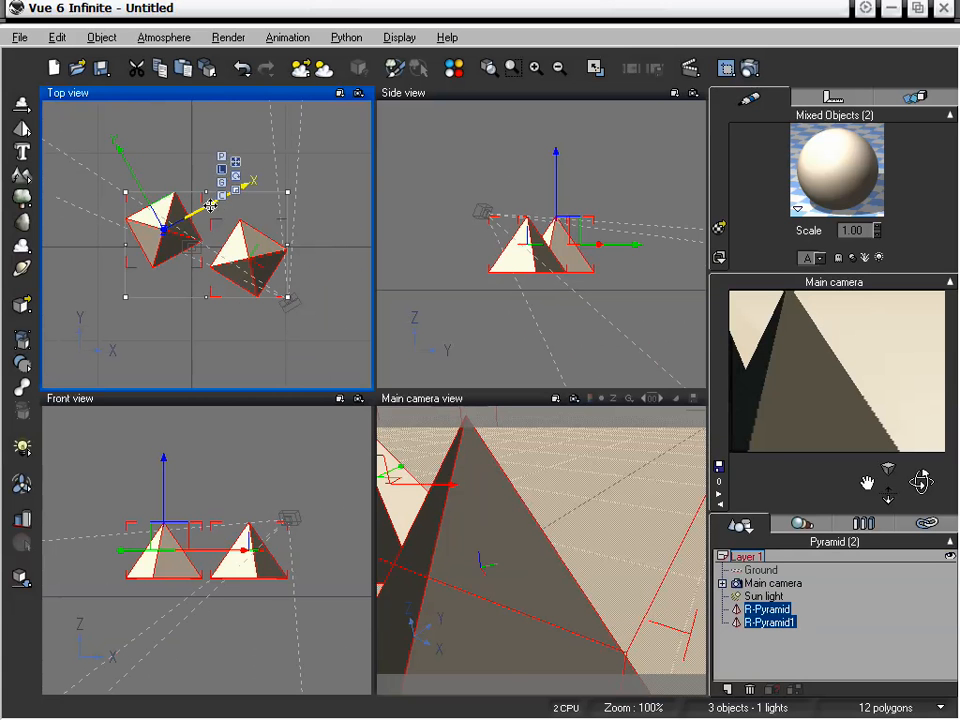
drag(210, 205, 234, 198)
Add the main camera to the selected pyramids and move all three objects slightly along the local Y and Z axes
ctrl+click(773, 583)
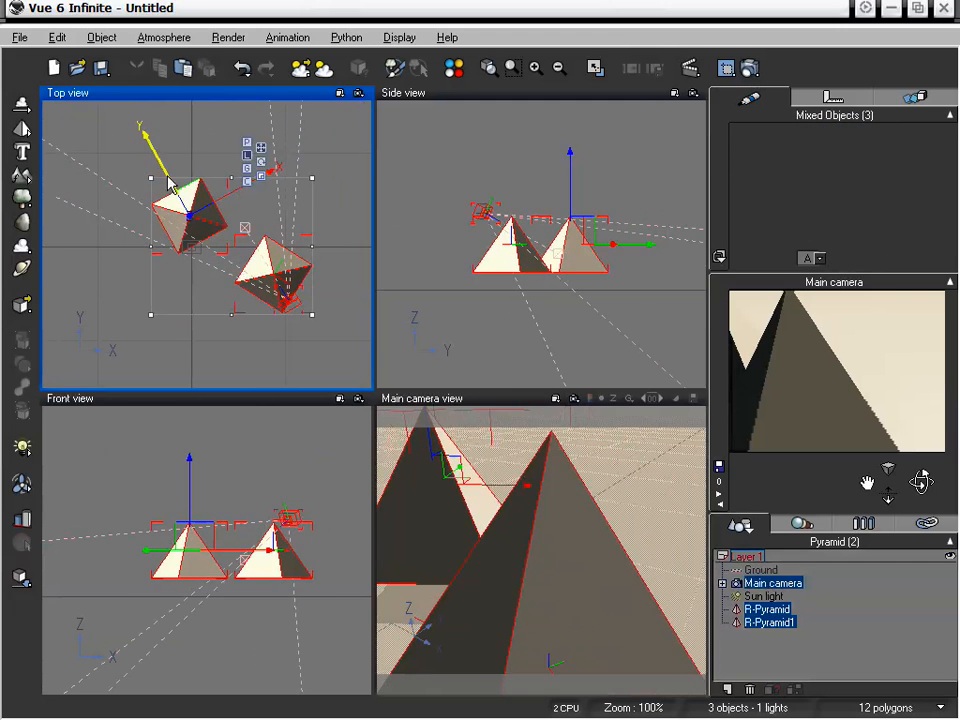
mouse_move(170, 184)
mouse_down()
mouse_move(147, 138)
mouse_move(192, 229)
mouse_move(171, 197)
mouse_up()
mouse_move(201, 475)
mouse_down()
mouse_move(191, 360)
mouse_move(194, 469)
mouse_up()
mouse_move(176, 191)
mouse_down()
mouse_move(163, 159)
mouse_move(167, 190)
mouse_up()
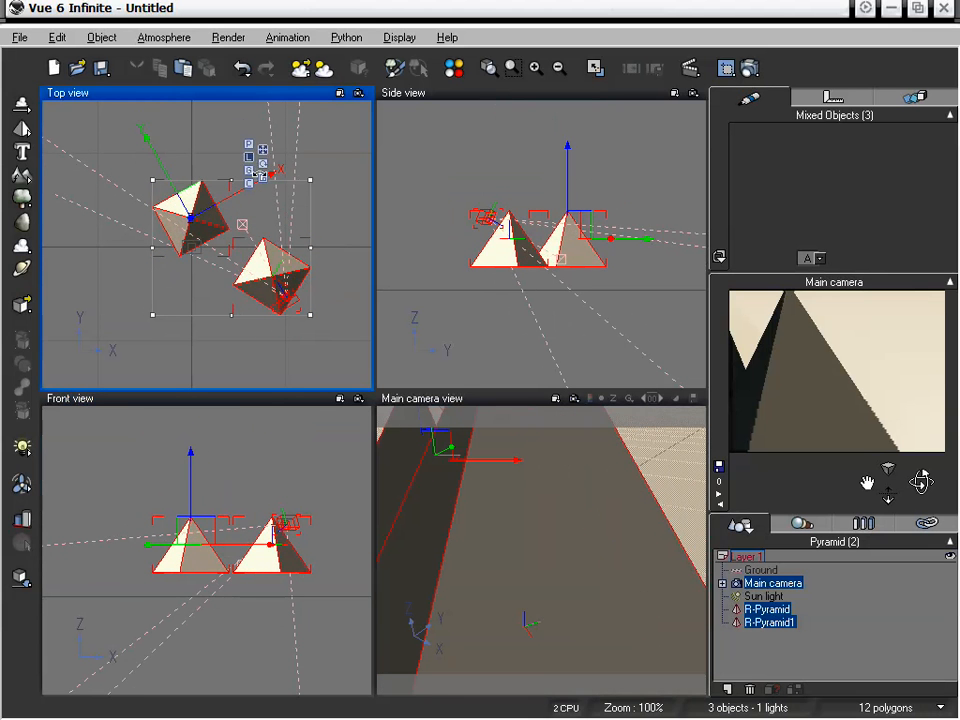
Rotate both pyramids and the main camera about the local Y axis in the front view, and set the gizmo to parent coordinates
click(263, 164)
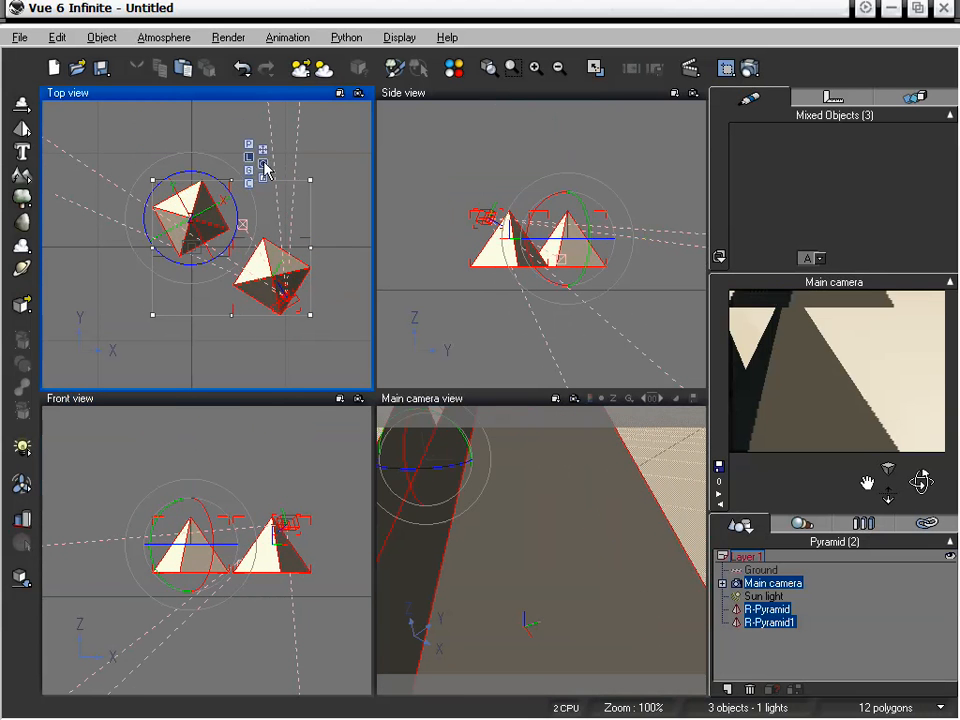
mouse_move(176, 505)
mouse_down()
mouse_move(170, 514)
mouse_move(191, 485)
mouse_move(185, 492)
mouse_up()
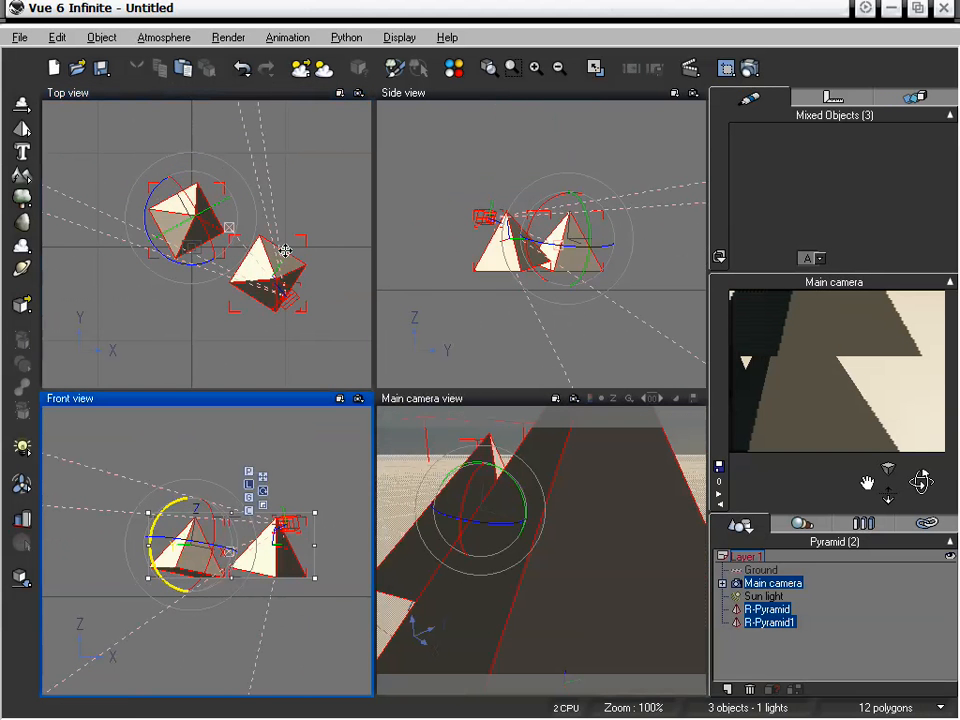
click(263, 203)
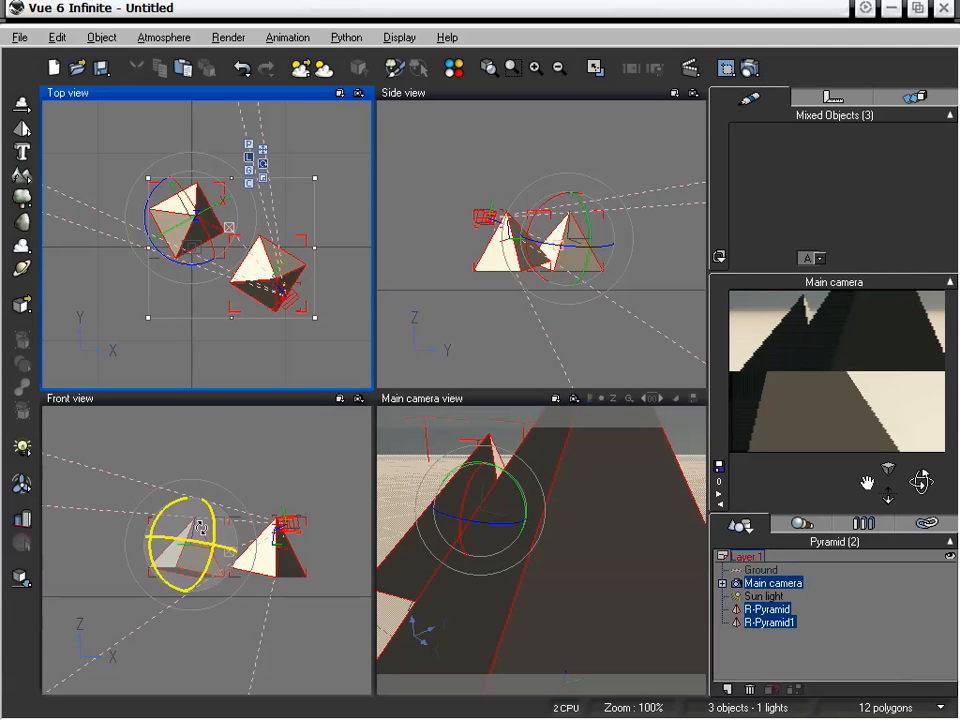
click(249, 170)
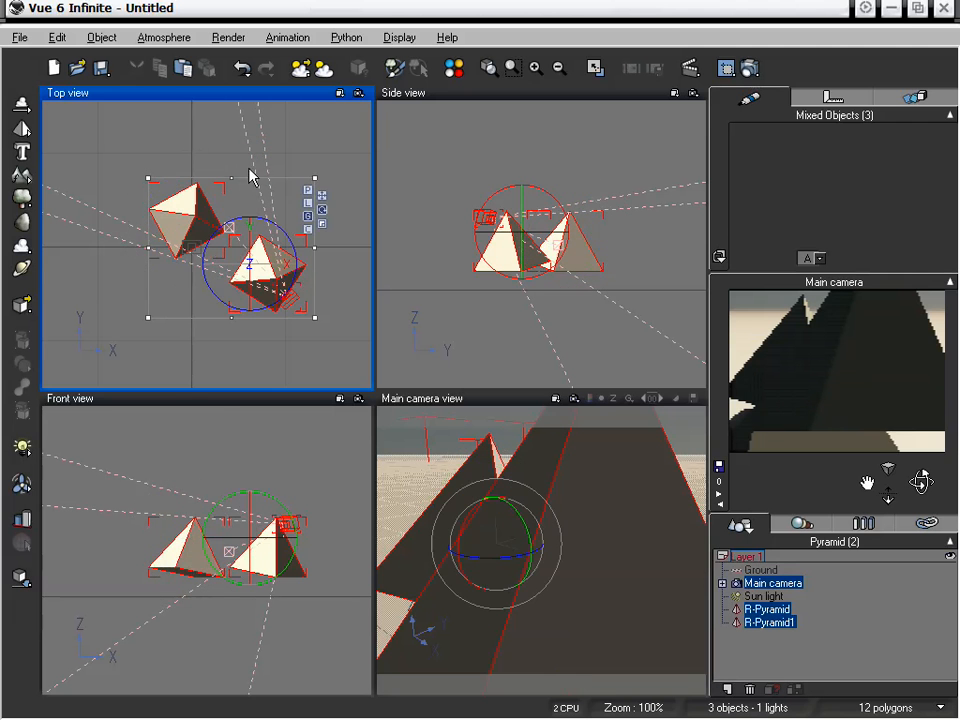
click(308, 191)
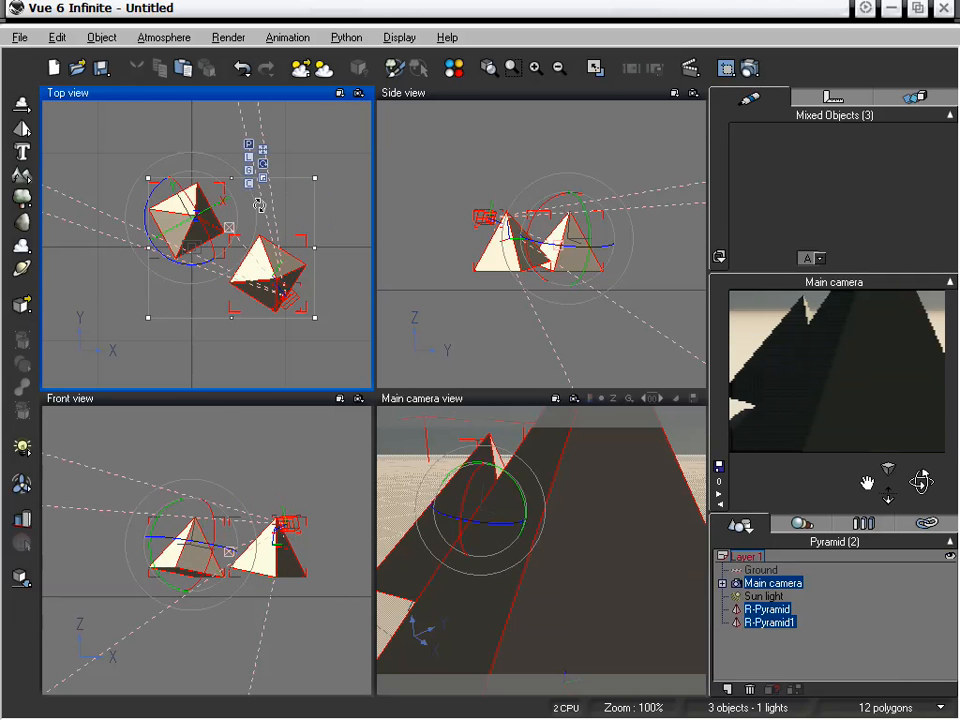
Stretch only R-Pyramid1 along the Y axis with the scale gizmo in parent coordinates, and switch the gizmo to global coordinates
click(328, 174)
click(283, 263)
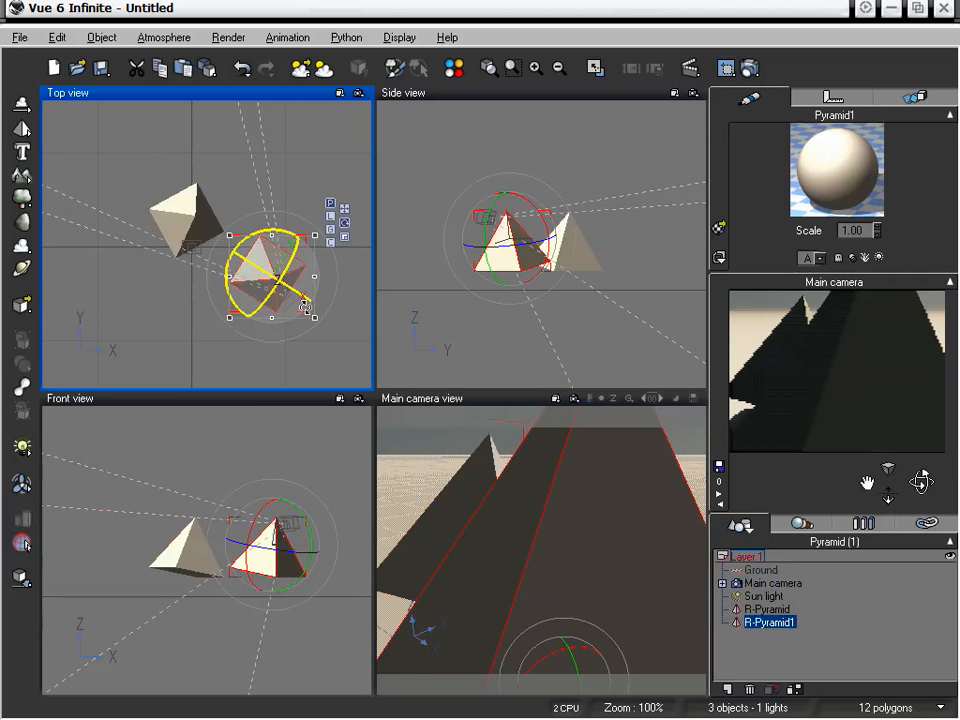
click(345, 238)
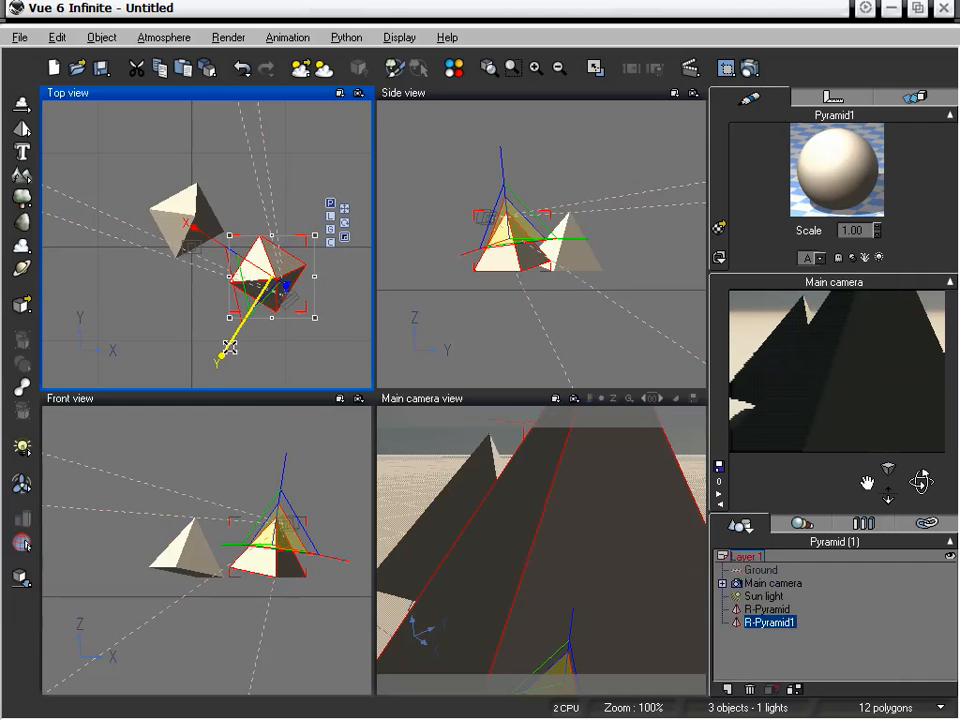
drag(221, 360, 121, 507)
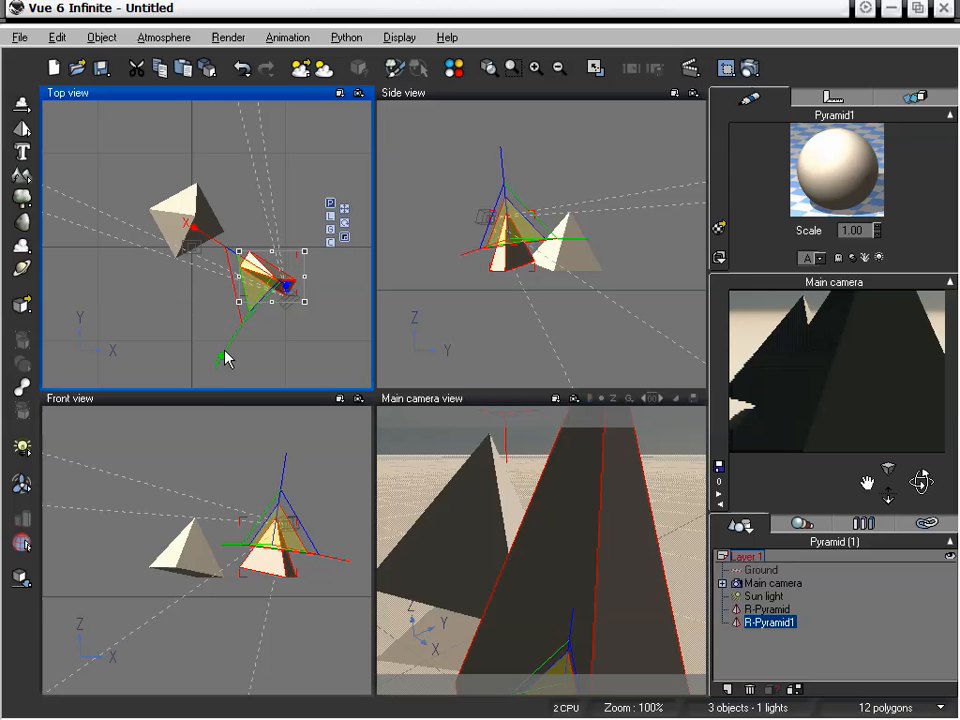
drag(224, 352, 105, 528)
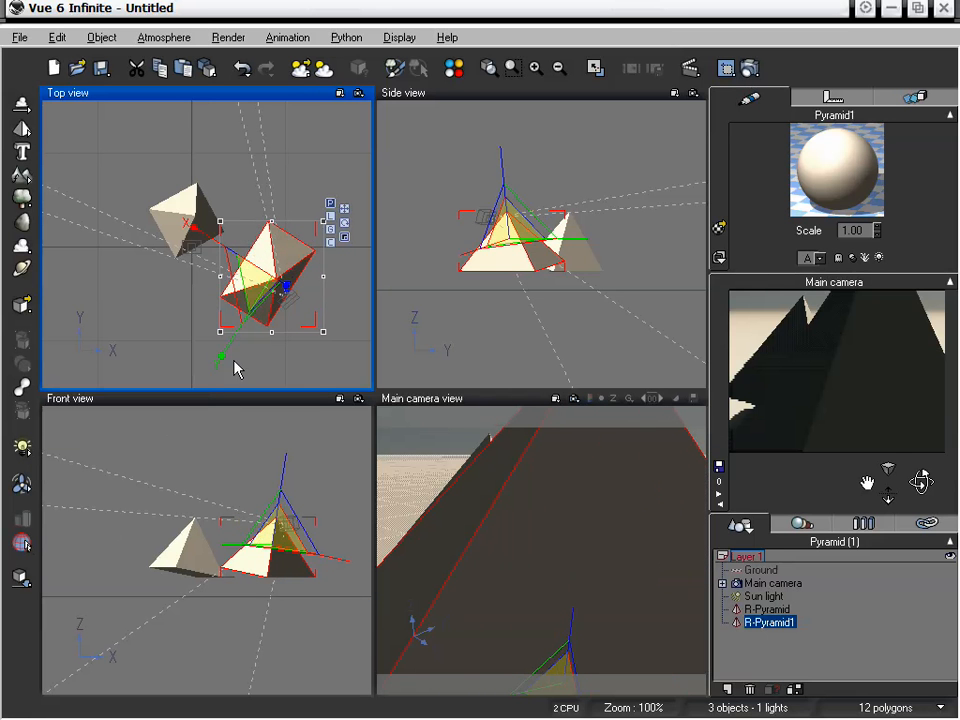
mouse_move(223, 354)
mouse_down()
mouse_move(195, 379)
mouse_move(222, 359)
mouse_up()
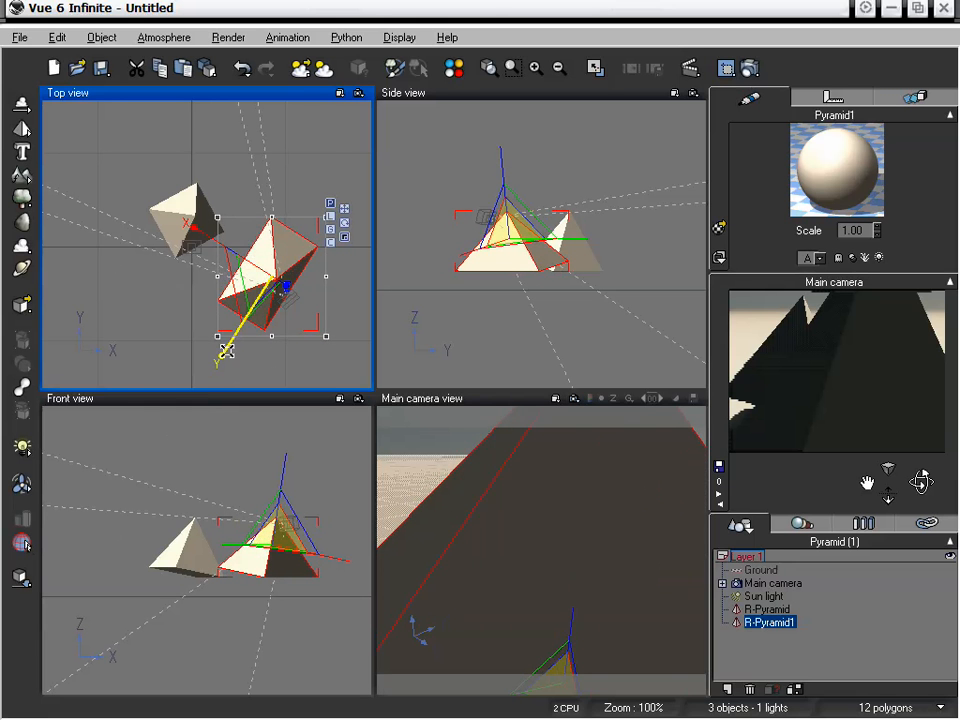
drag(225, 352, 197, 393)
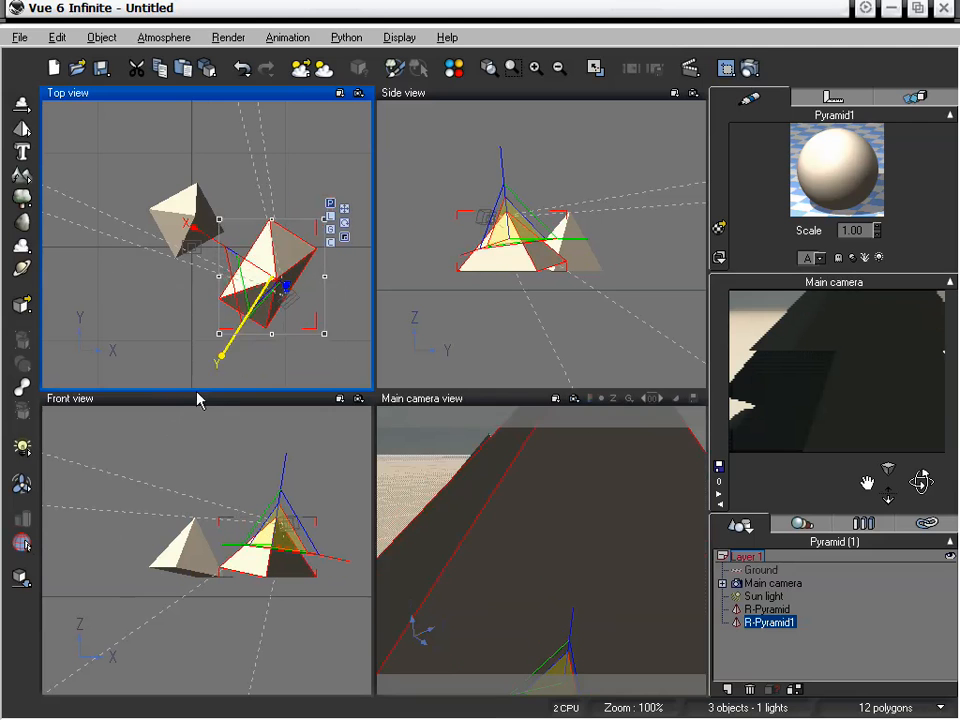
drag(241, 347, 221, 356)
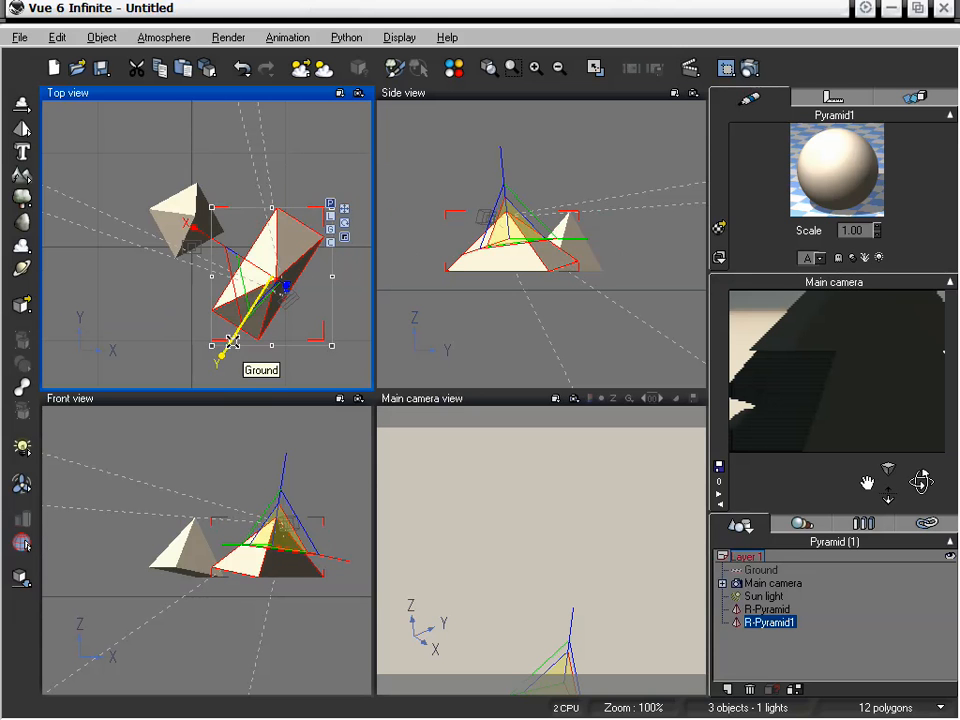
mouse_move(232, 340)
mouse_down()
mouse_move(195, 383)
mouse_move(239, 335)
mouse_move(246, 347)
mouse_up()
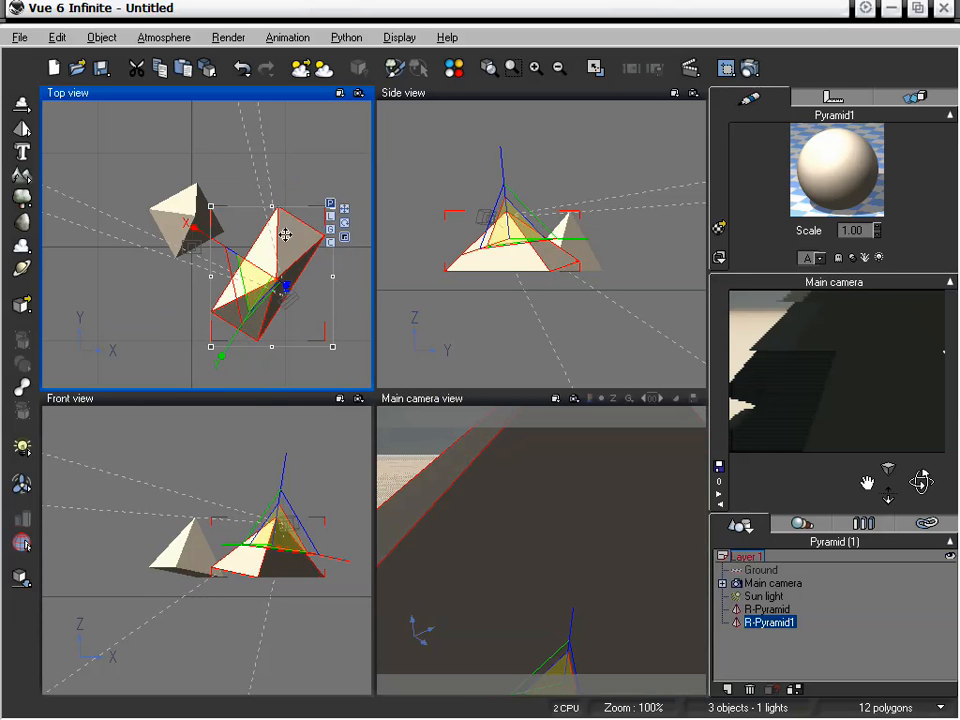
click(333, 229)
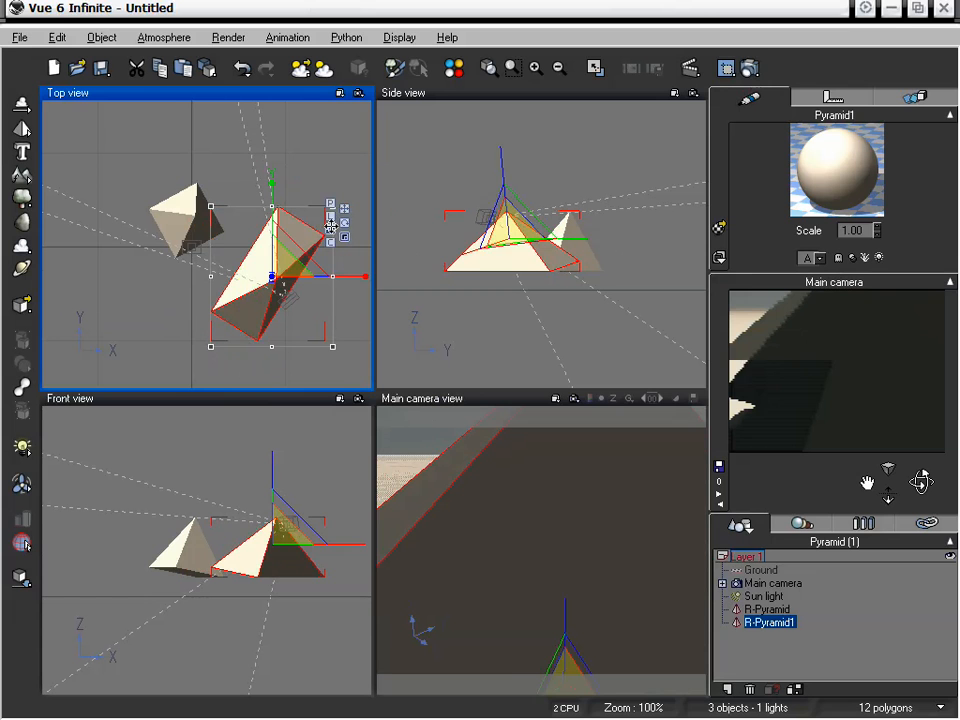
Set the gizmo to parent coordinates and scale R-Pyramid1 on its planes in the top and front views
click(332, 205)
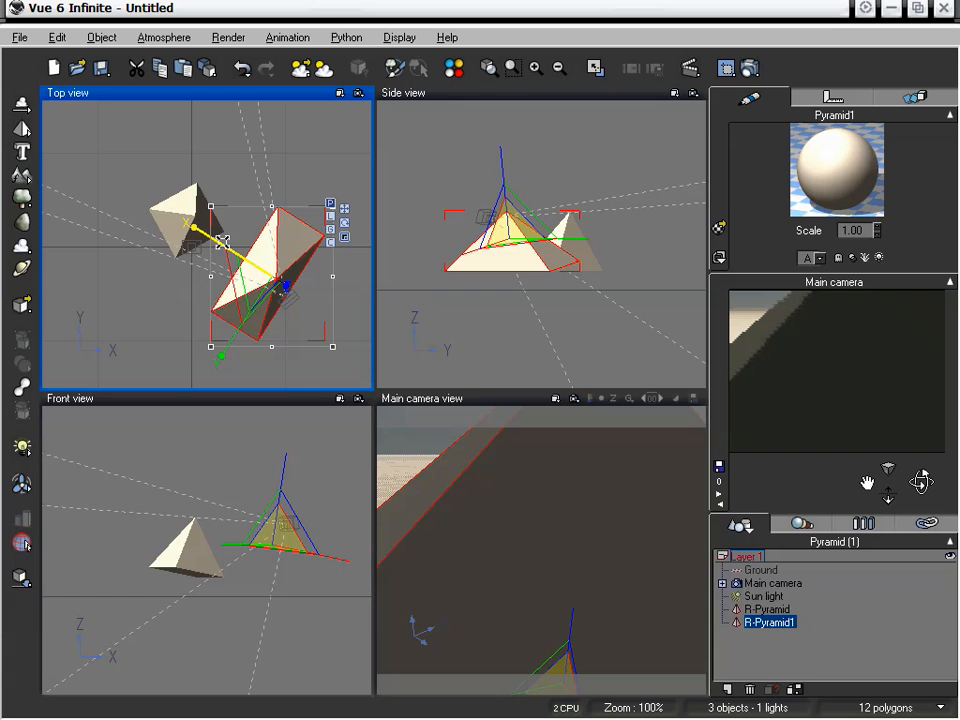
drag(221, 245, 183, 202)
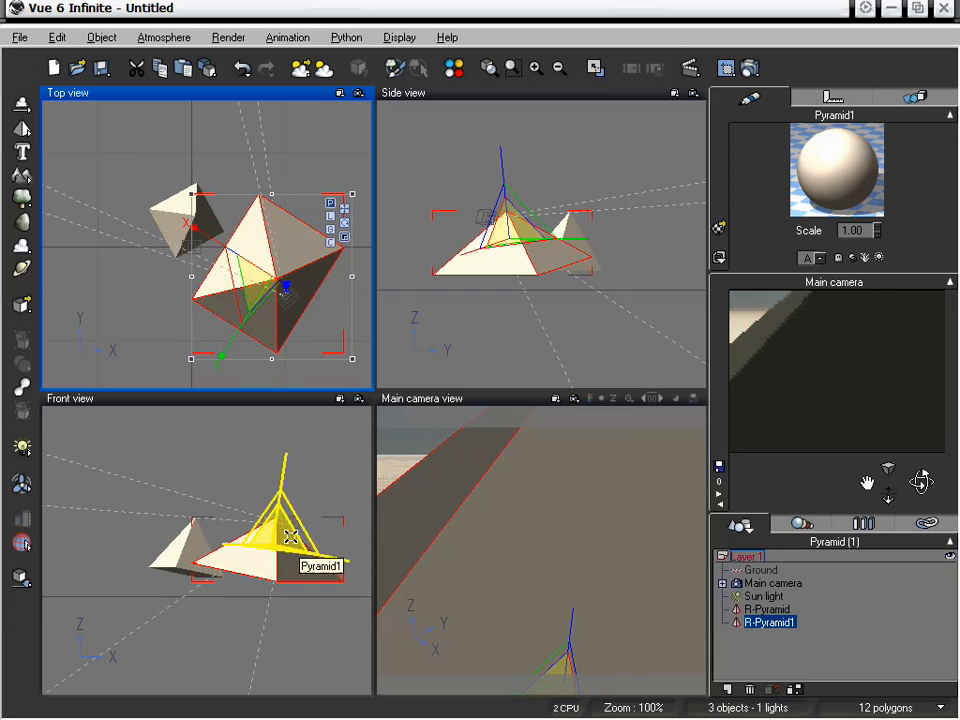
click(273, 537)
drag(350, 509, 318, 585)
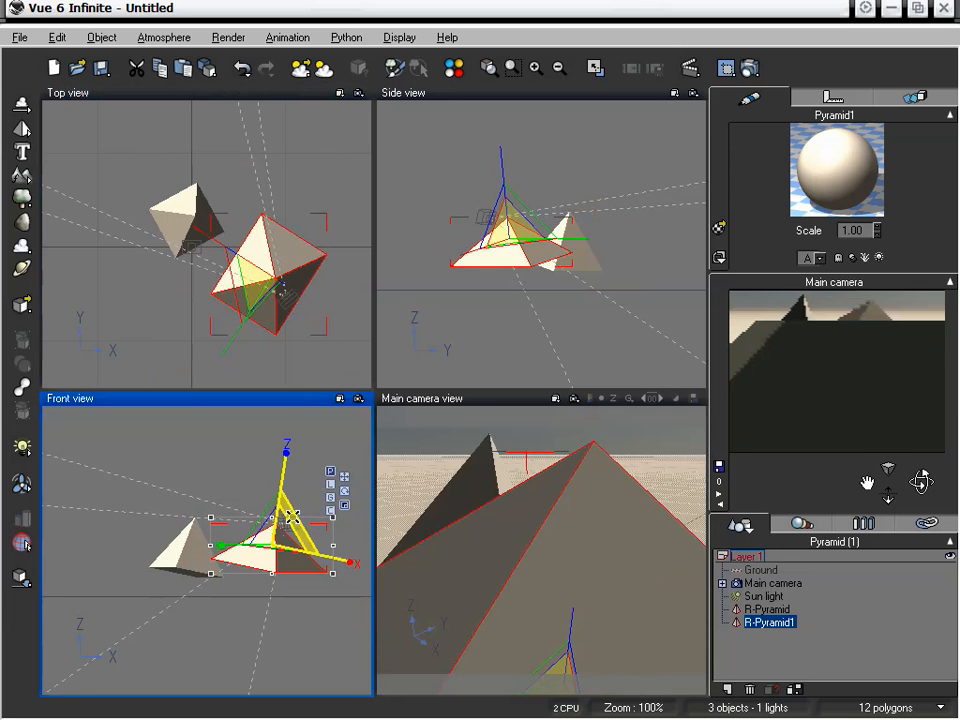
Scale and slightly move R-Pyramid1 with the gizmo's plane handles in an enlarged front view, and return to the four-view layout
double_click(279, 401)
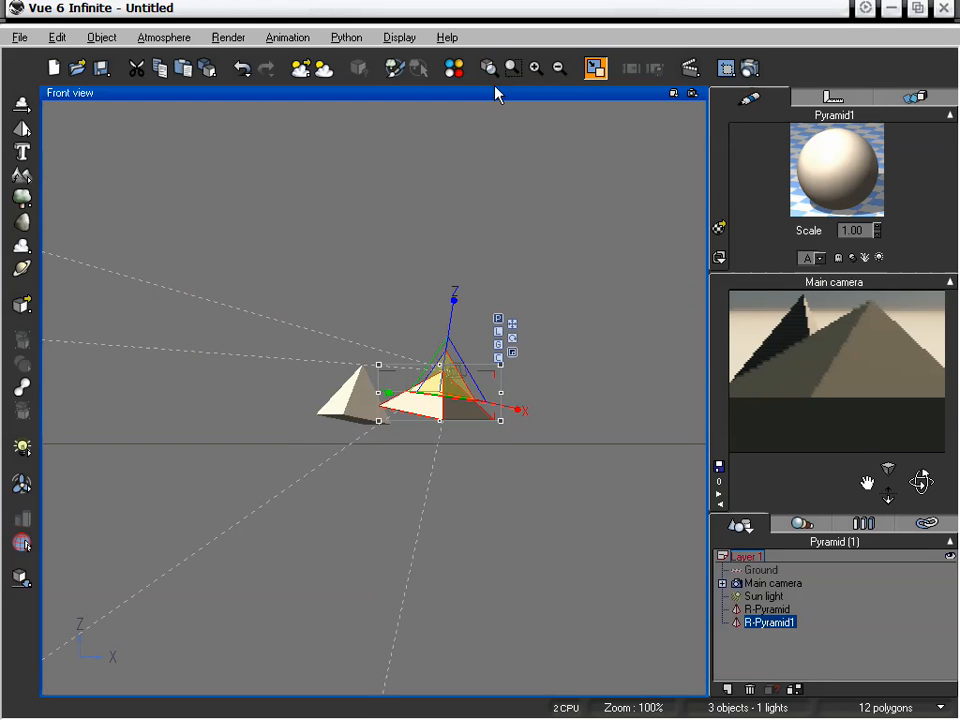
click(536, 68)
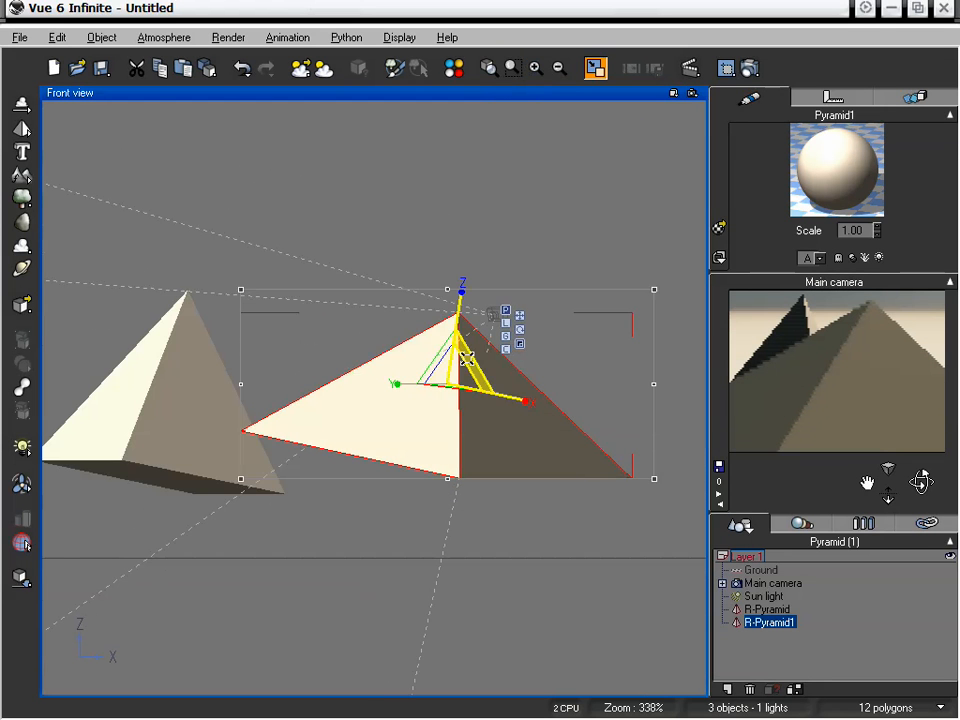
mouse_move(467, 359)
mouse_down()
mouse_move(549, 304)
mouse_move(475, 357)
mouse_move(461, 318)
mouse_move(486, 342)
mouse_move(549, 306)
mouse_move(481, 372)
mouse_move(469, 362)
mouse_up()
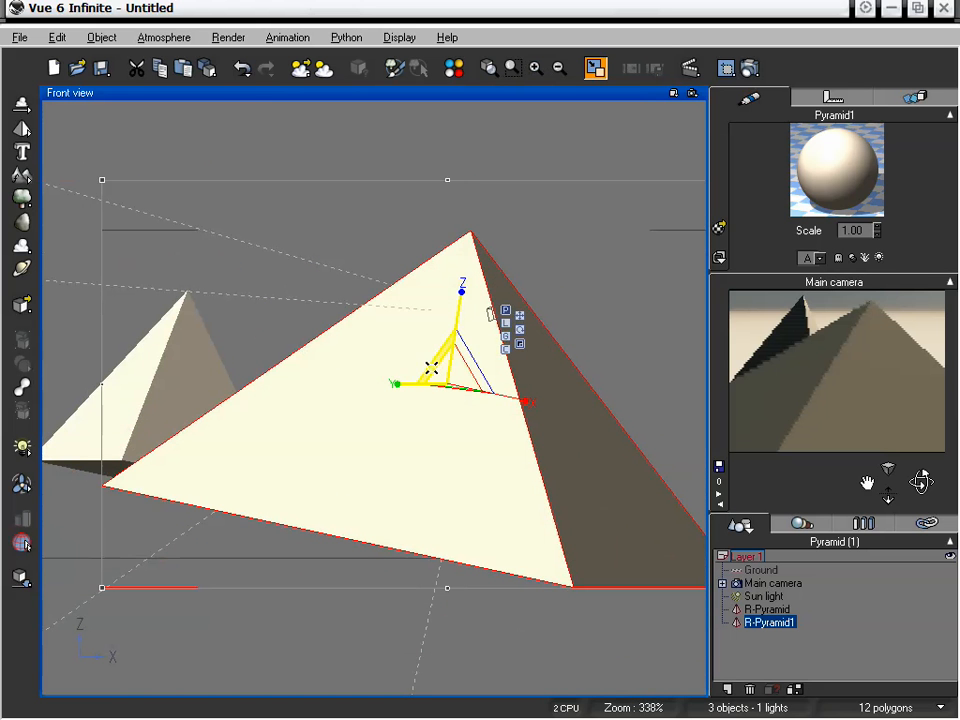
drag(434, 362, 408, 328)
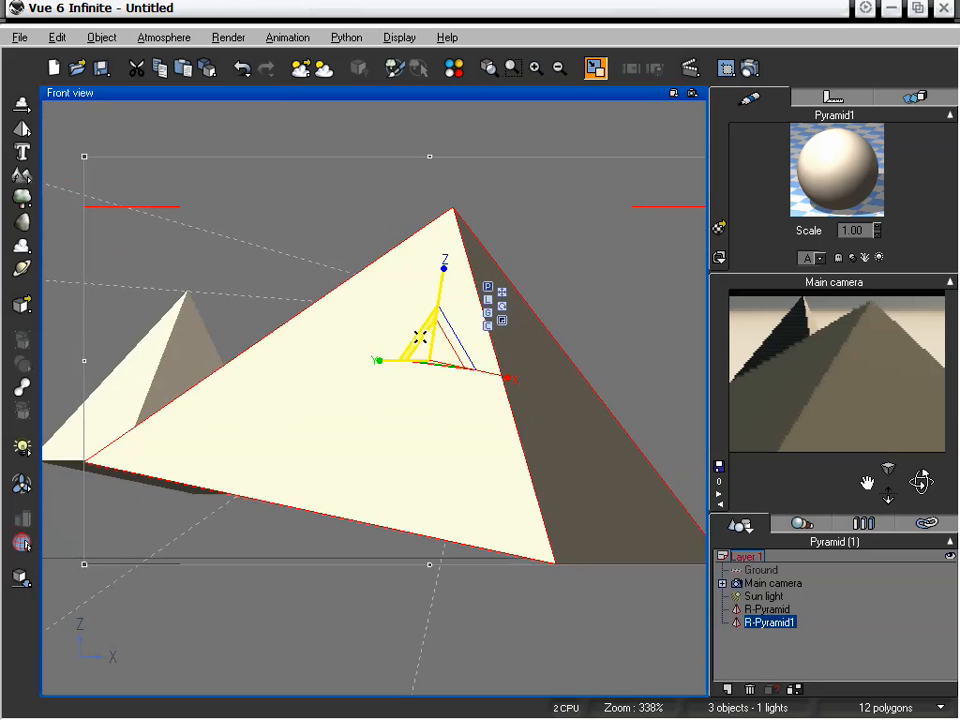
drag(420, 335, 100, 655)
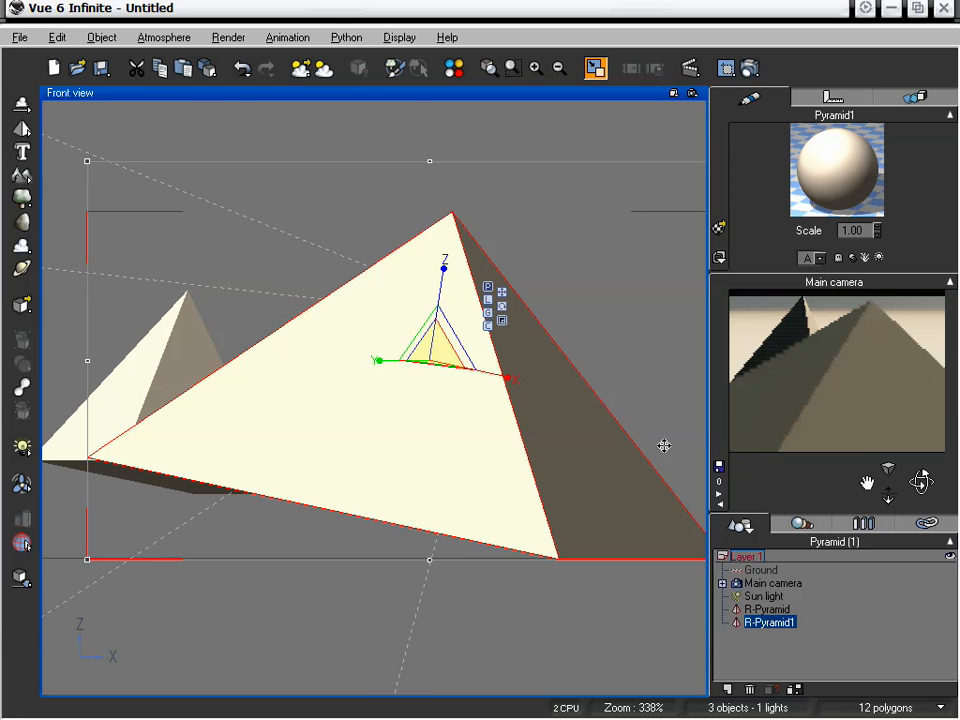
double_click(466, 93)
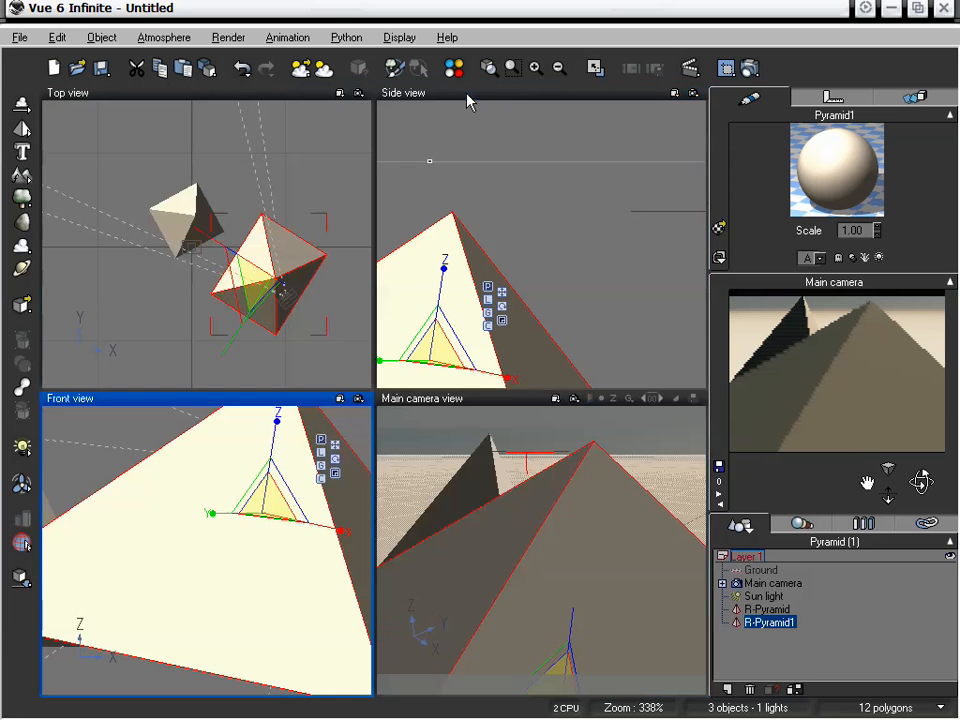
Scale R-Pyramid1 with the gizmo's plane handles in the main camera view, reducing it to a thin sliver
click(507, 412)
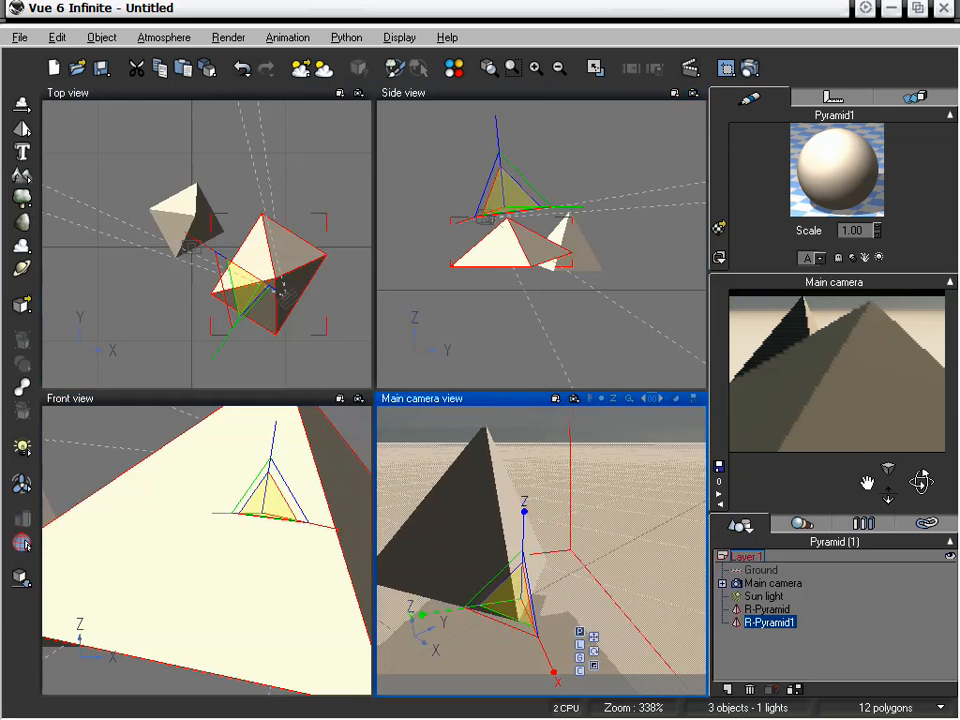
drag(888, 497, 886, 497)
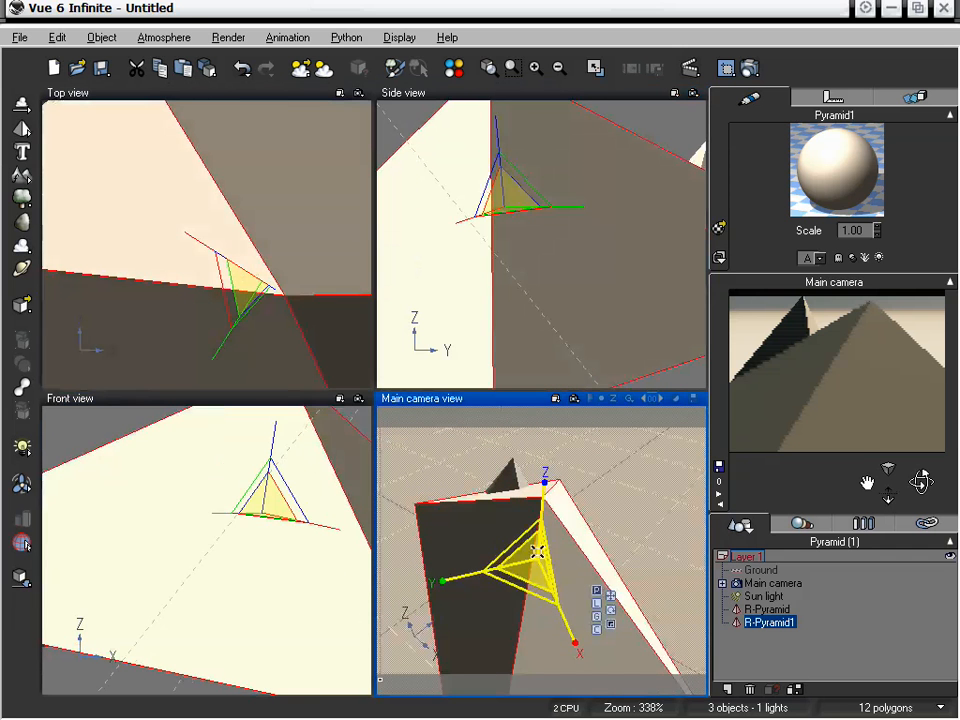
drag(518, 558, 489, 574)
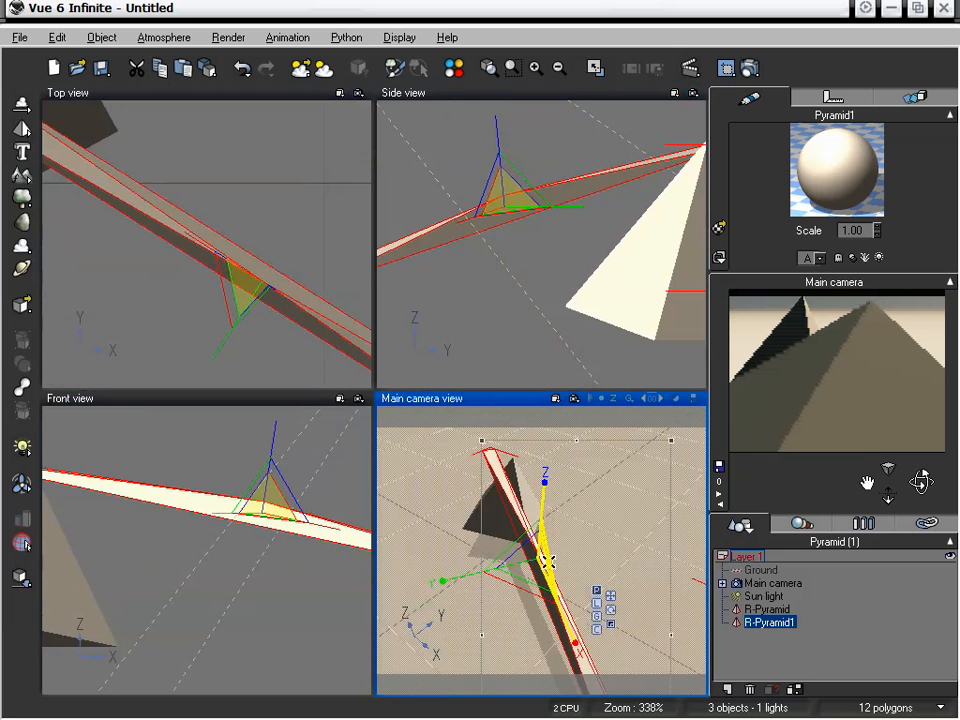
mouse_move(548, 558)
mouse_down()
mouse_move(546, 606)
mouse_move(558, 562)
mouse_up()
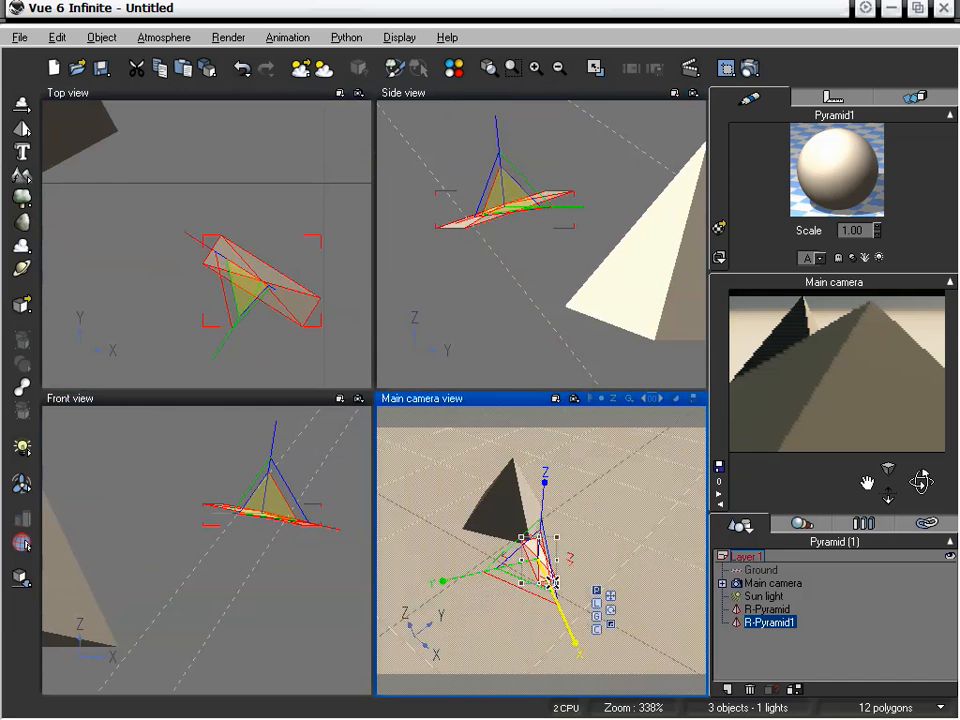
Delete both pyramids from the scene
key(Delete)
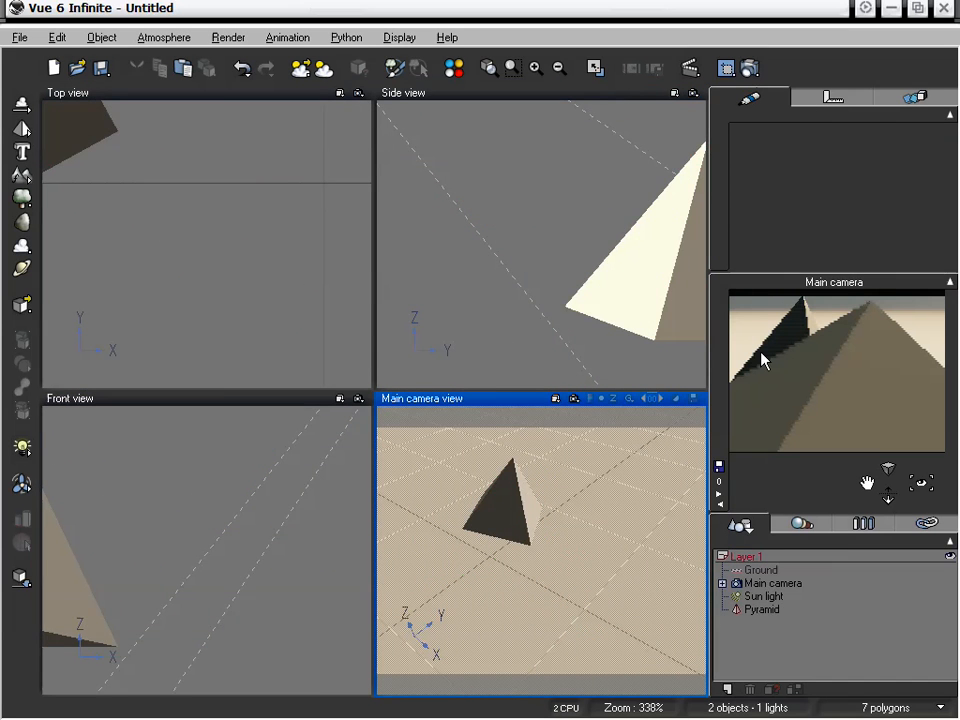
click(765, 609)
key(Delete)
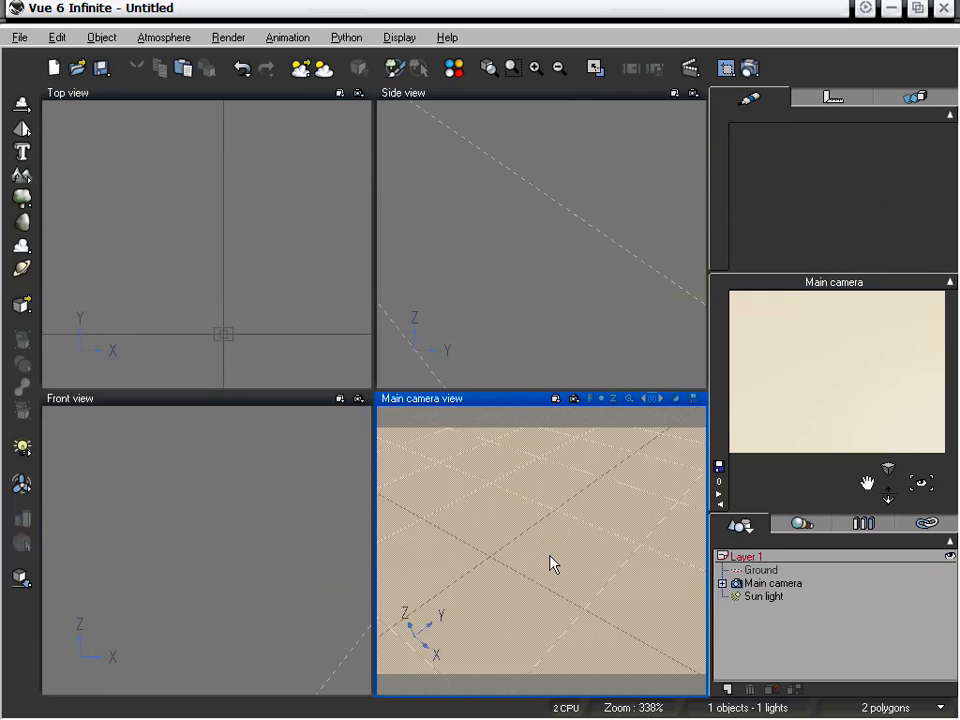
Reposition and tilt the main camera so its view frames the ground plane, the horizon and the sky
right_drag(558, 573, 551, 619)
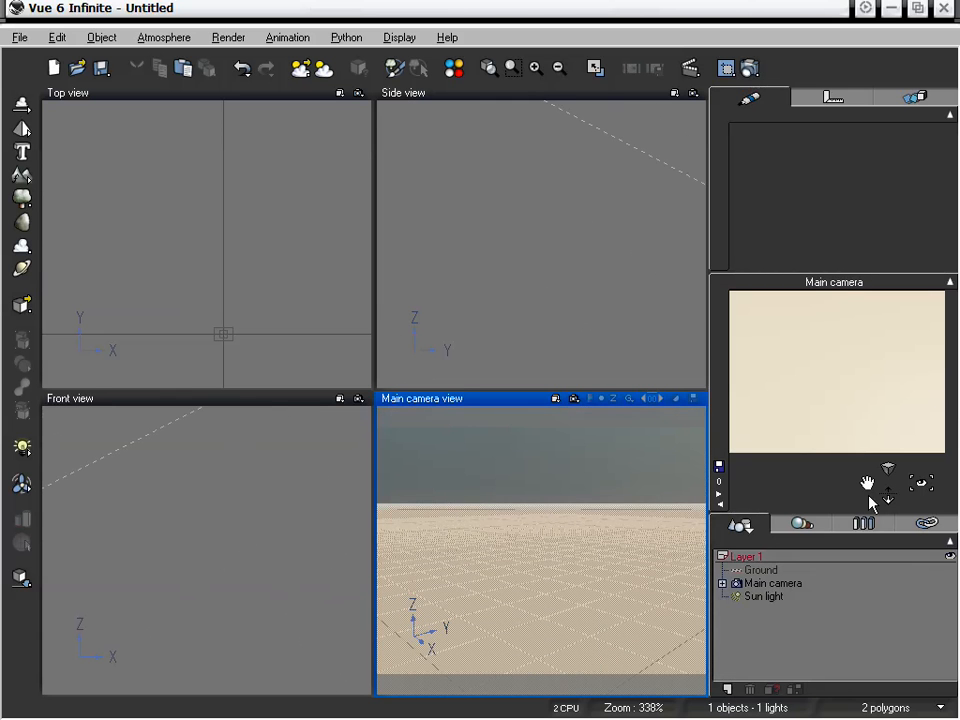
drag(867, 483, 870, 478)
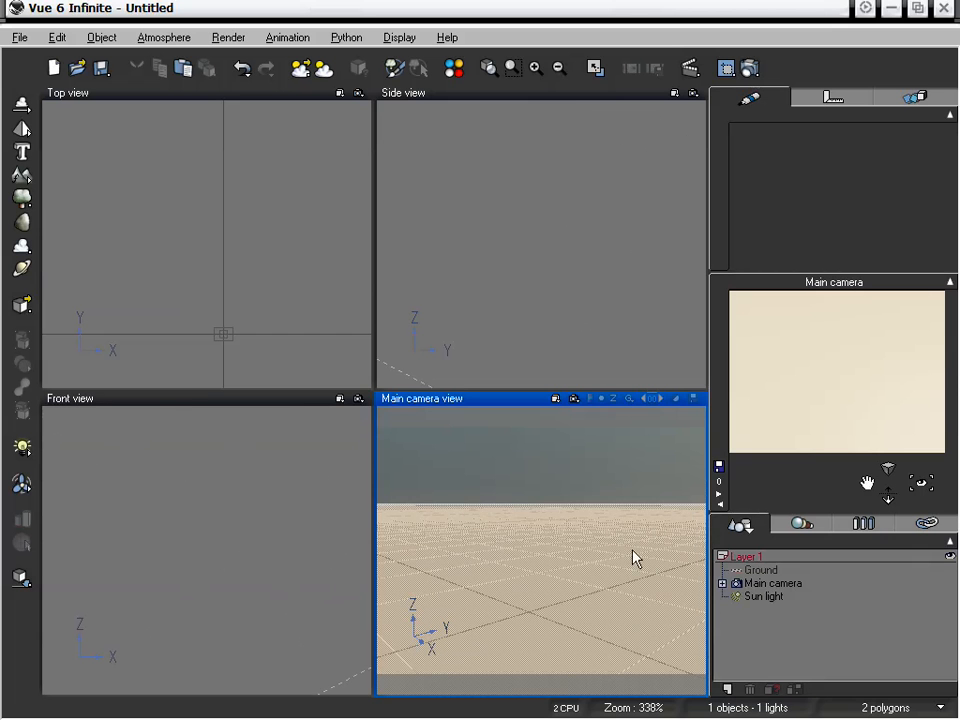
scroll(551, 518, down, 5)
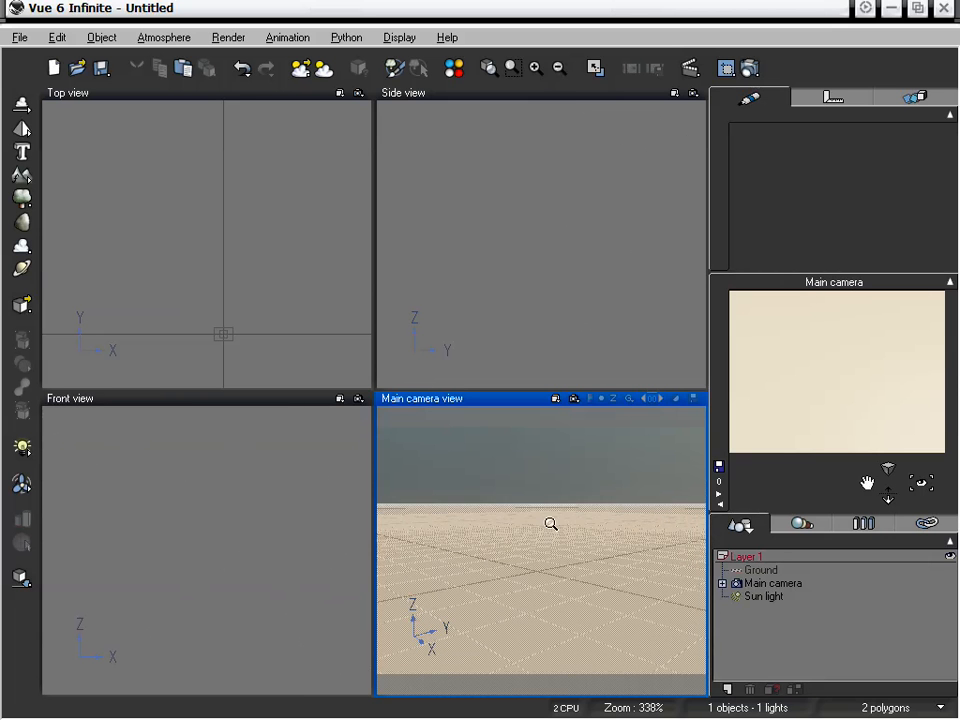
scroll(546, 548, down, 3)
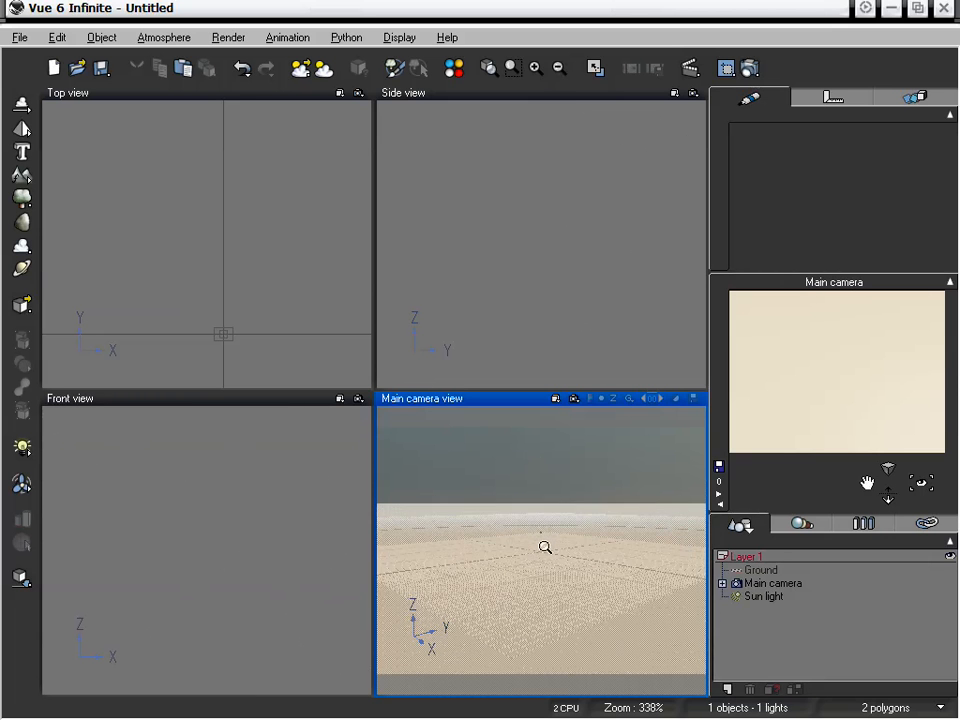
scroll(545, 547, down, 3)
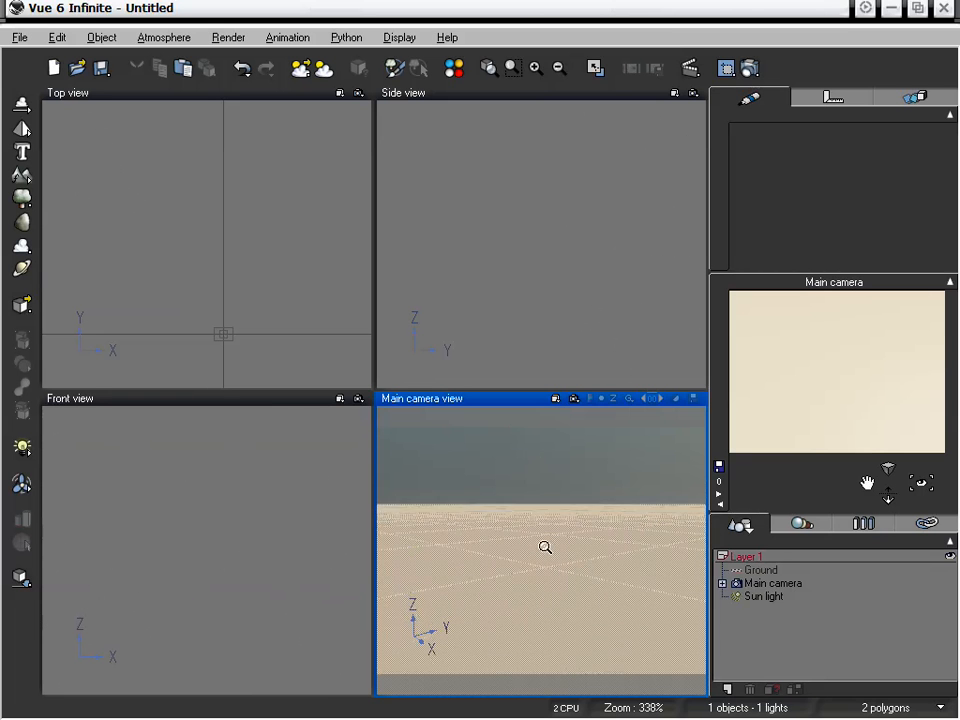
scroll(545, 540, down, 3)
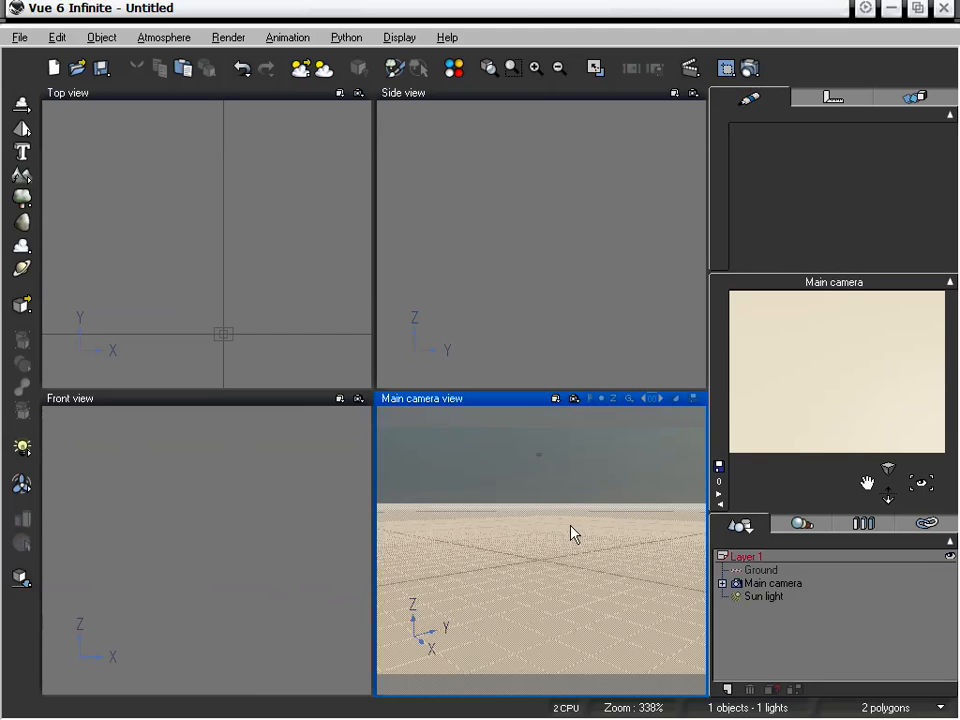
mouse_move(572, 531)
right_down()
mouse_move(439, 471)
mouse_move(603, 497)
mouse_move(562, 512)
right_up()
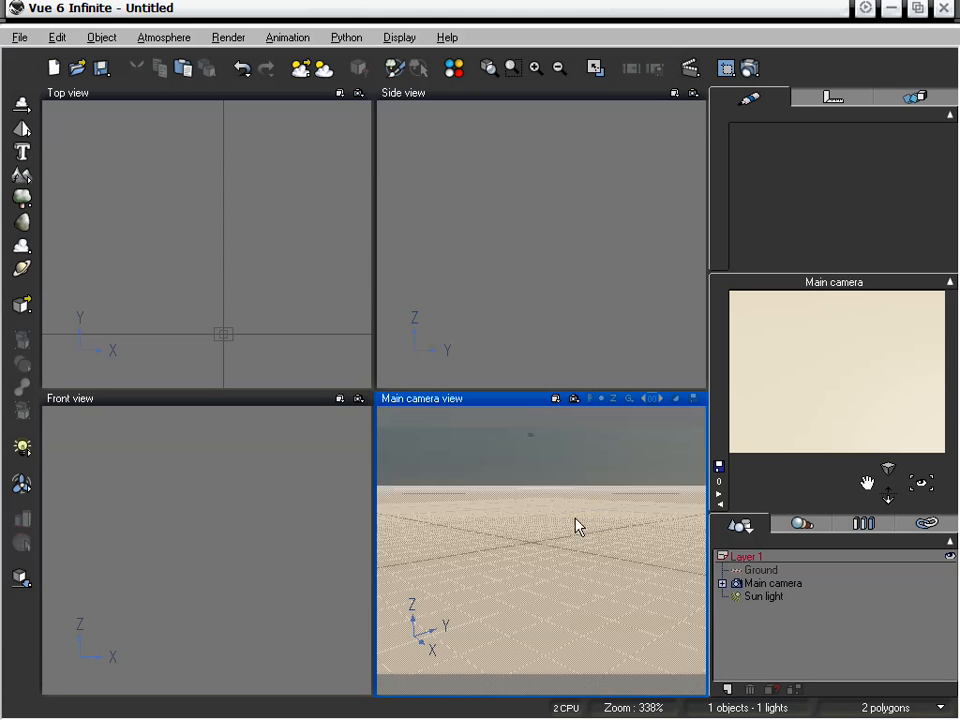
mouse_move(542, 536)
right_down()
mouse_move(380, 536)
mouse_move(690, 546)
mouse_move(370, 536)
mouse_move(650, 534)
mouse_move(386, 403)
mouse_move(550, 630)
mouse_move(402, 436)
mouse_move(566, 564)
mouse_move(591, 551)
mouse_move(555, 428)
mouse_move(553, 621)
mouse_move(560, 524)
mouse_move(536, 572)
mouse_move(516, 555)
mouse_move(518, 533)
mouse_move(481, 579)
mouse_move(497, 544)
mouse_move(581, 557)
mouse_move(540, 531)
mouse_move(499, 561)
mouse_move(525, 527)
right_up()
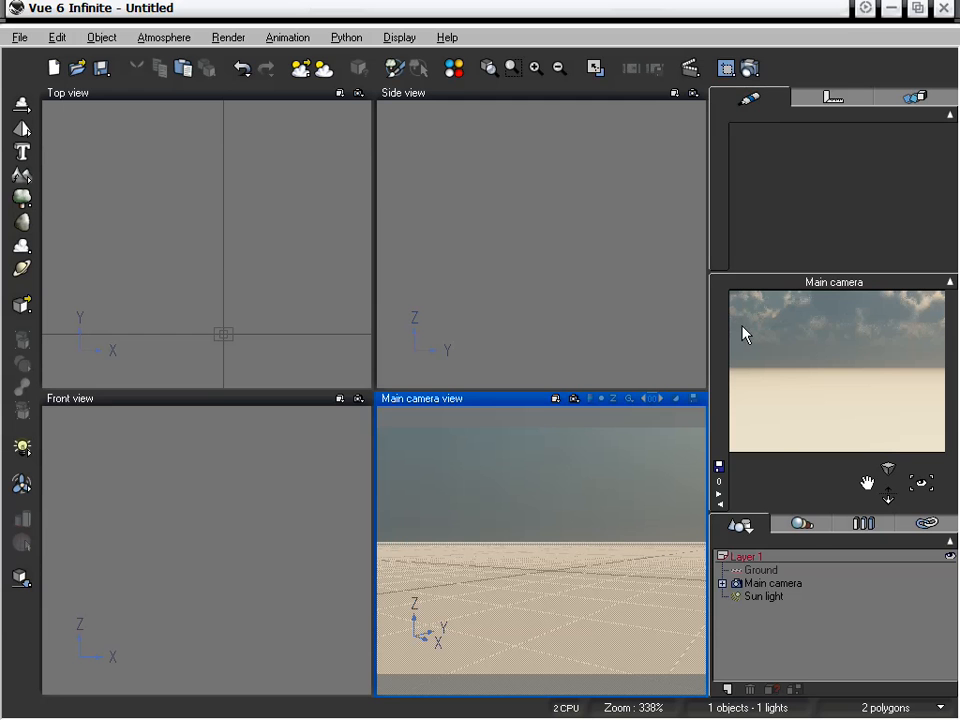
Try a narrower side panel with a smaller main camera preview, and restore the panel's width
right_click(797, 361)
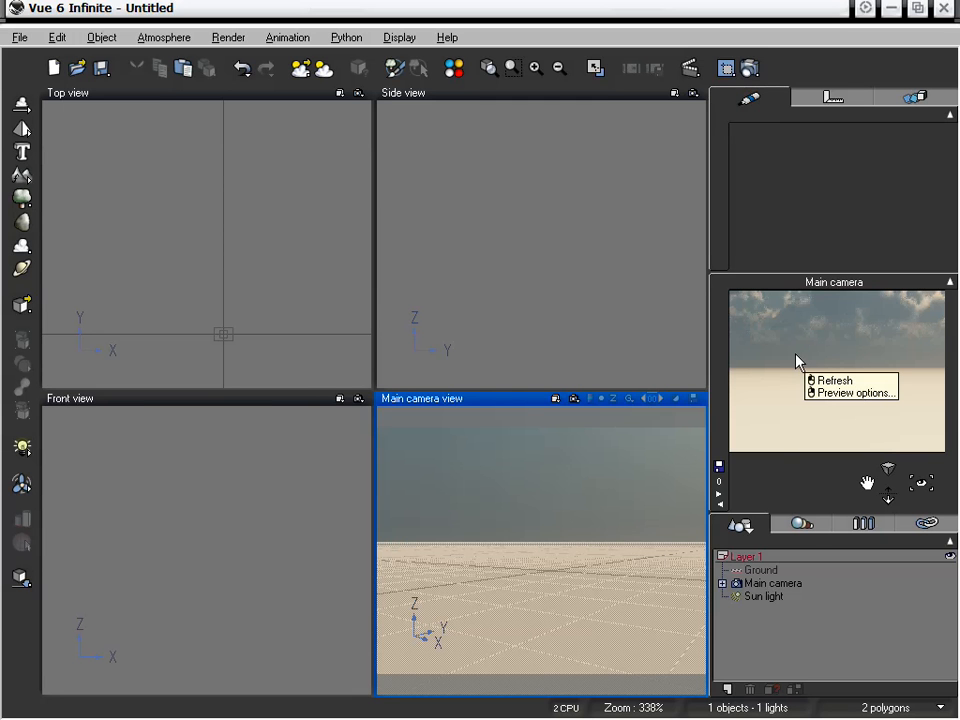
click(731, 372)
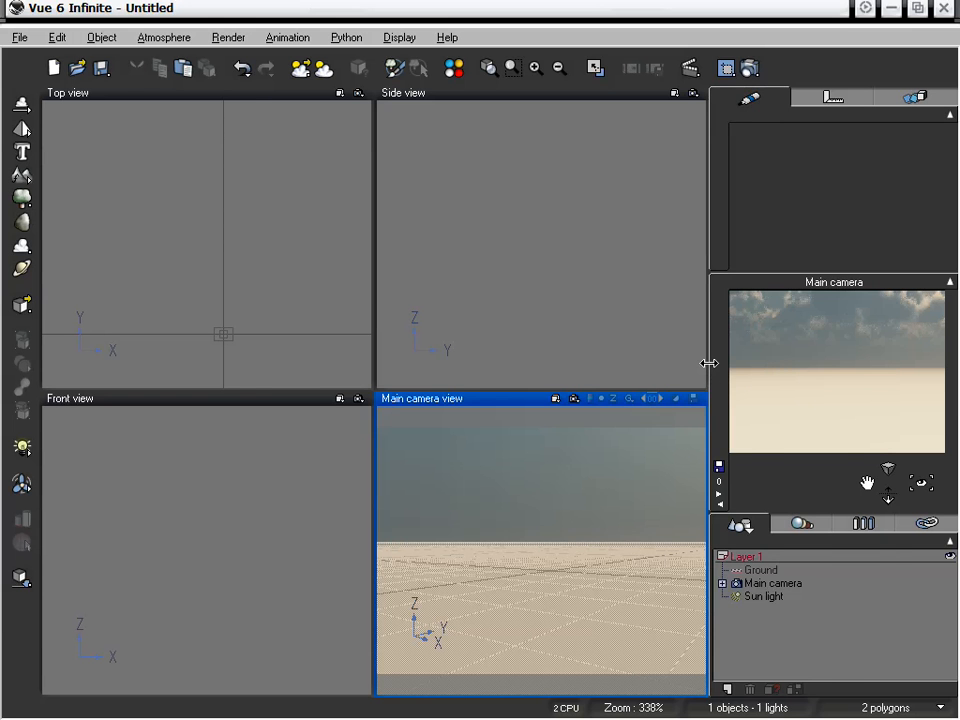
drag(708, 363, 840, 373)
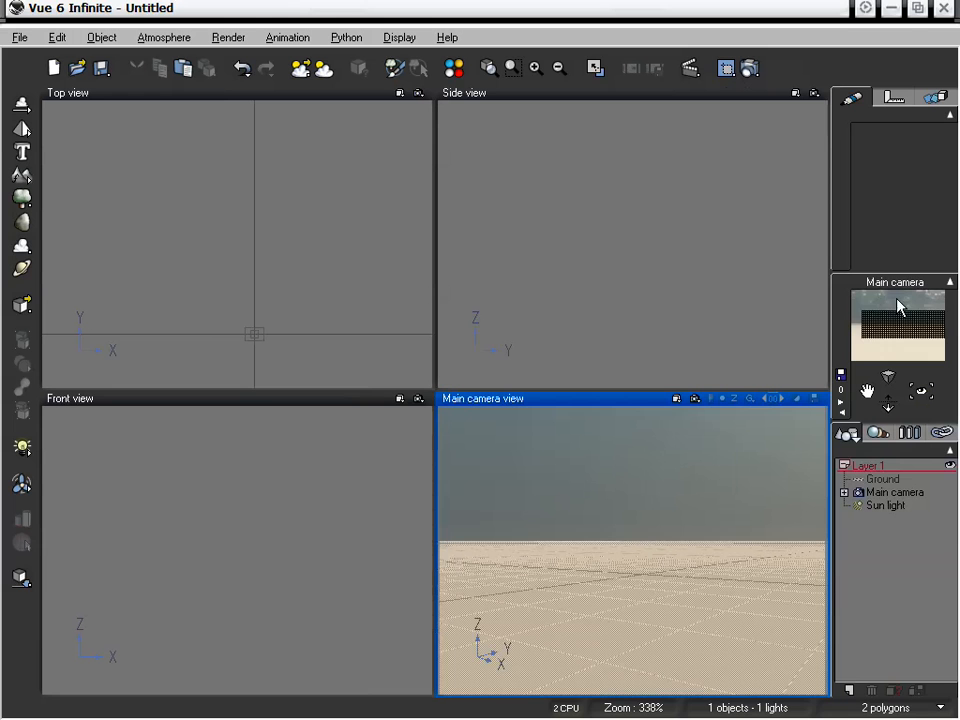
right_click(868, 316)
click(885, 321)
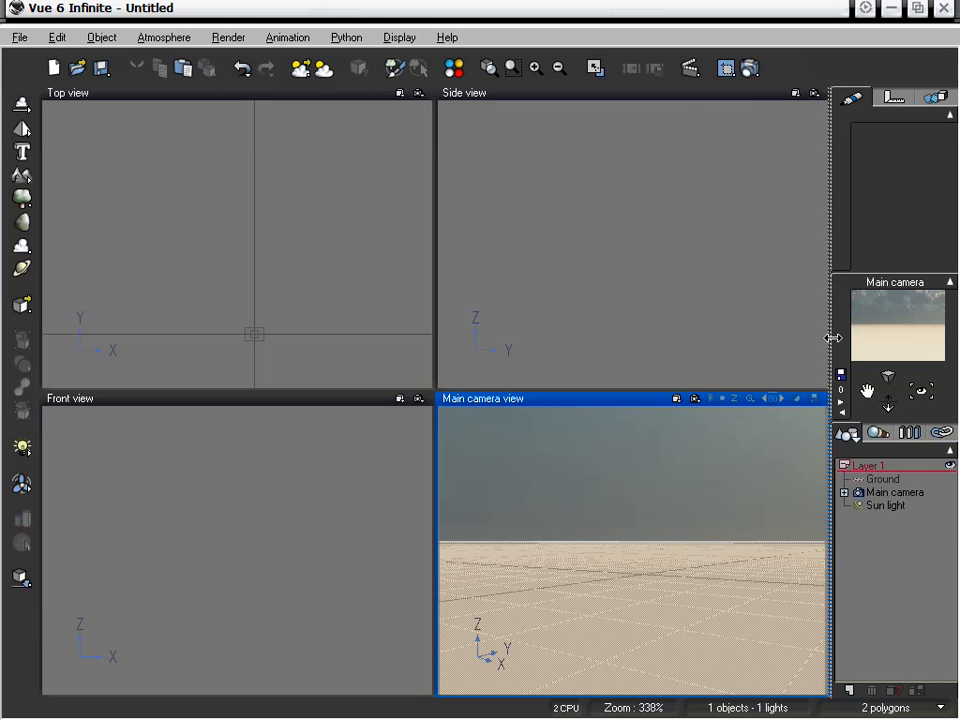
drag(834, 336, 712, 337)
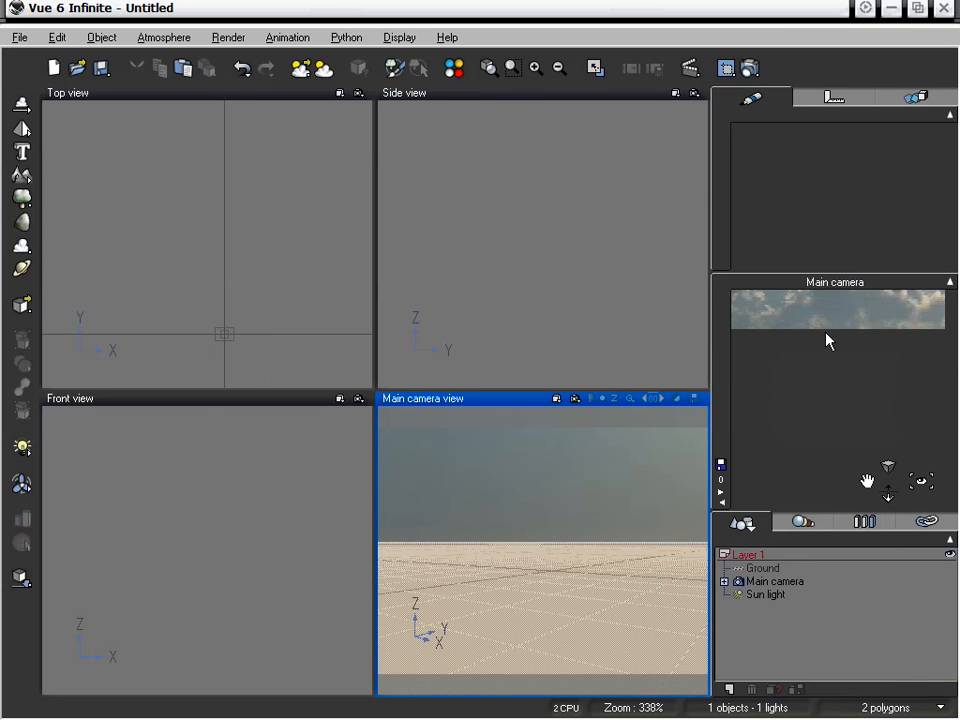
Refresh the main camera preview
right_click(812, 408)
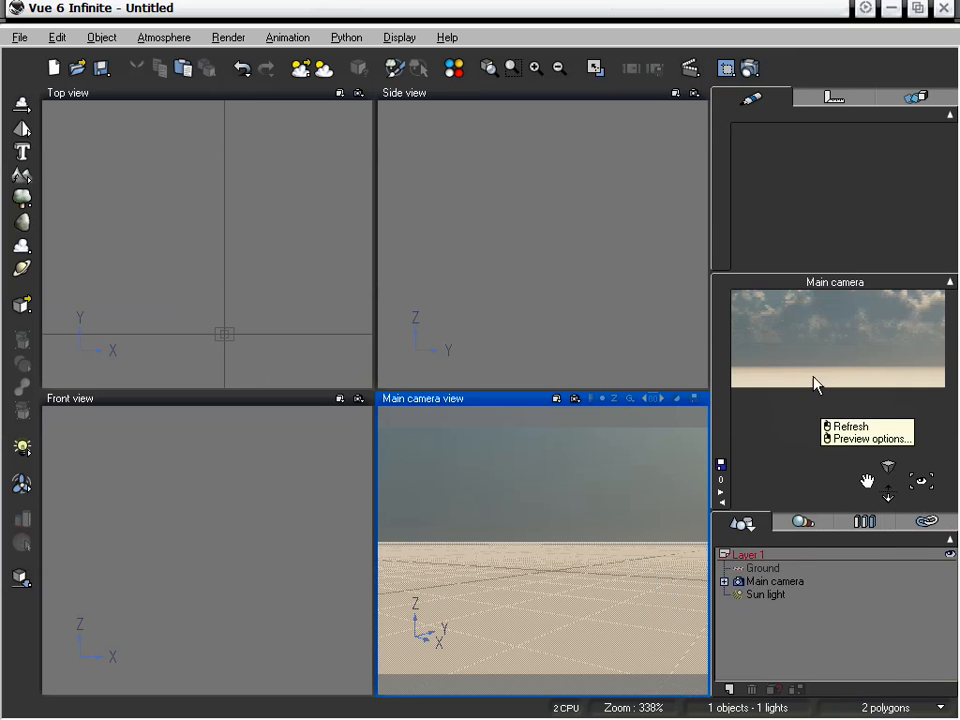
click(836, 426)
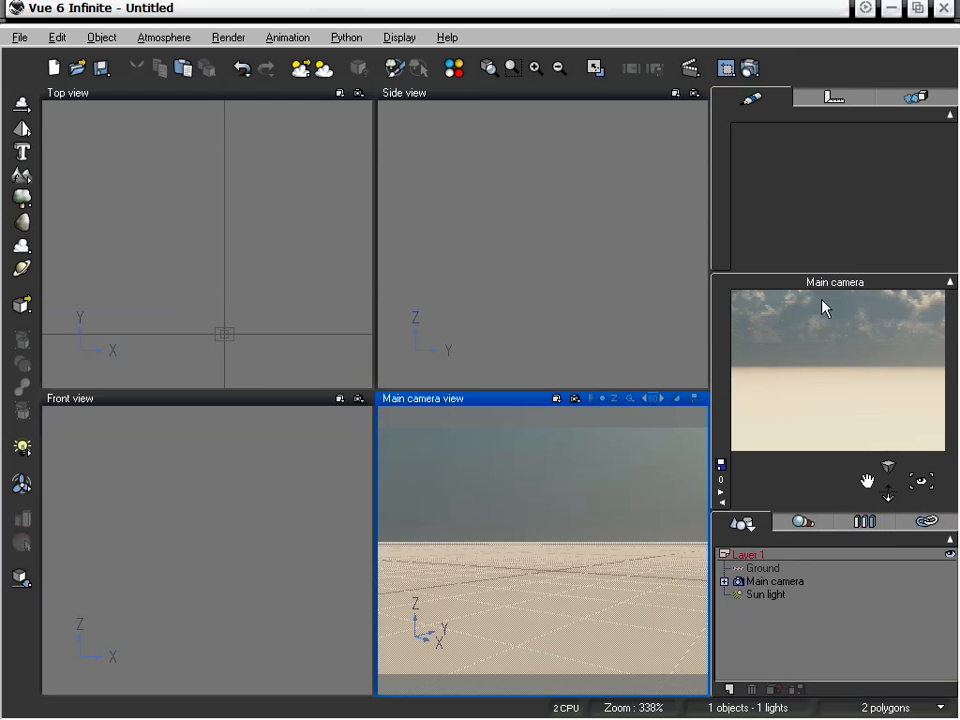
right_click(808, 331)
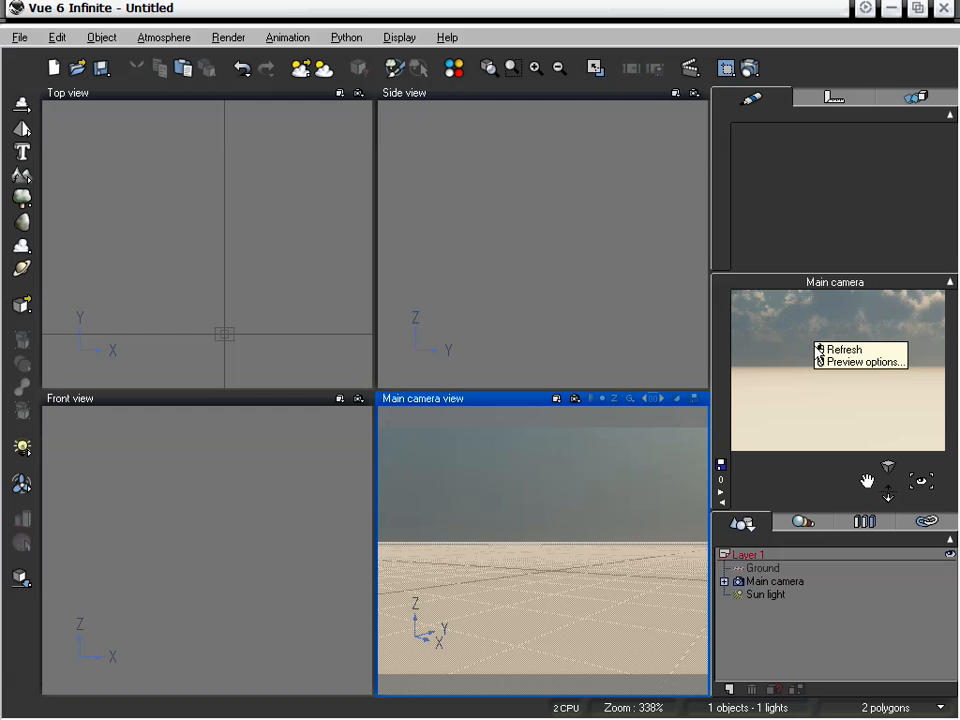
click(835, 349)
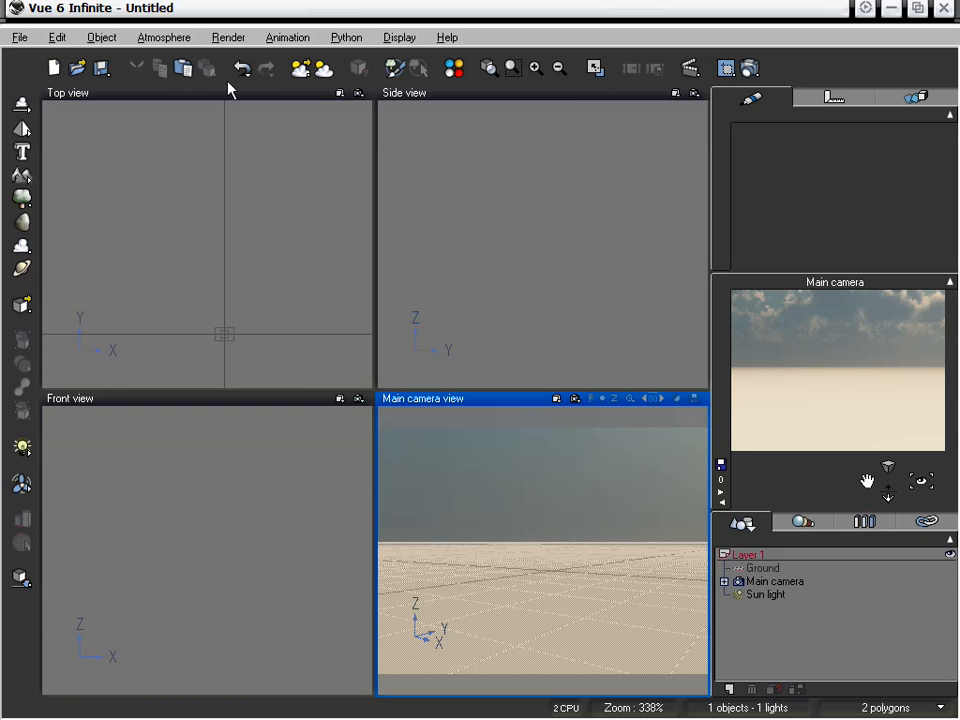
Create a new scene with the preselected AsileFX_Sky_0001 atmosphere, discarding the changes to the current scene
click(274, 229)
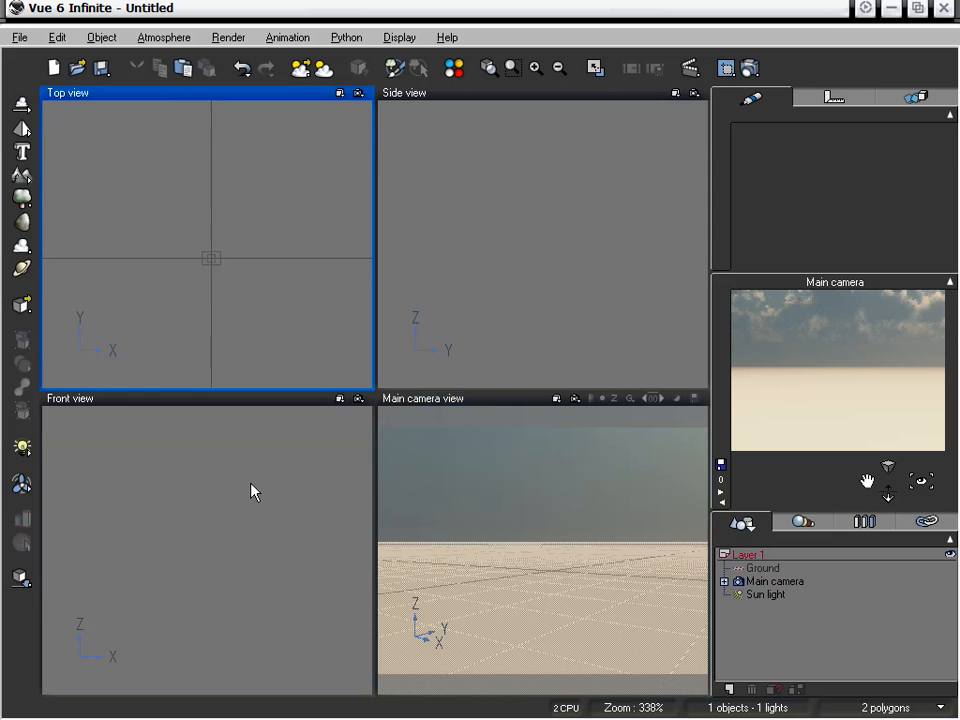
click(220, 503)
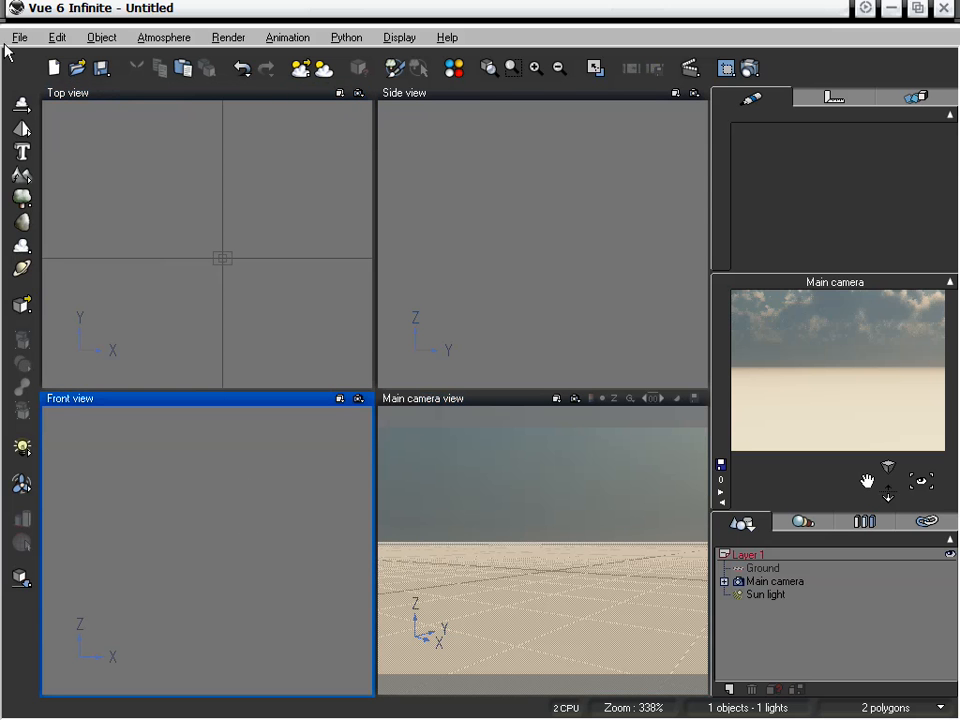
click(19, 38)
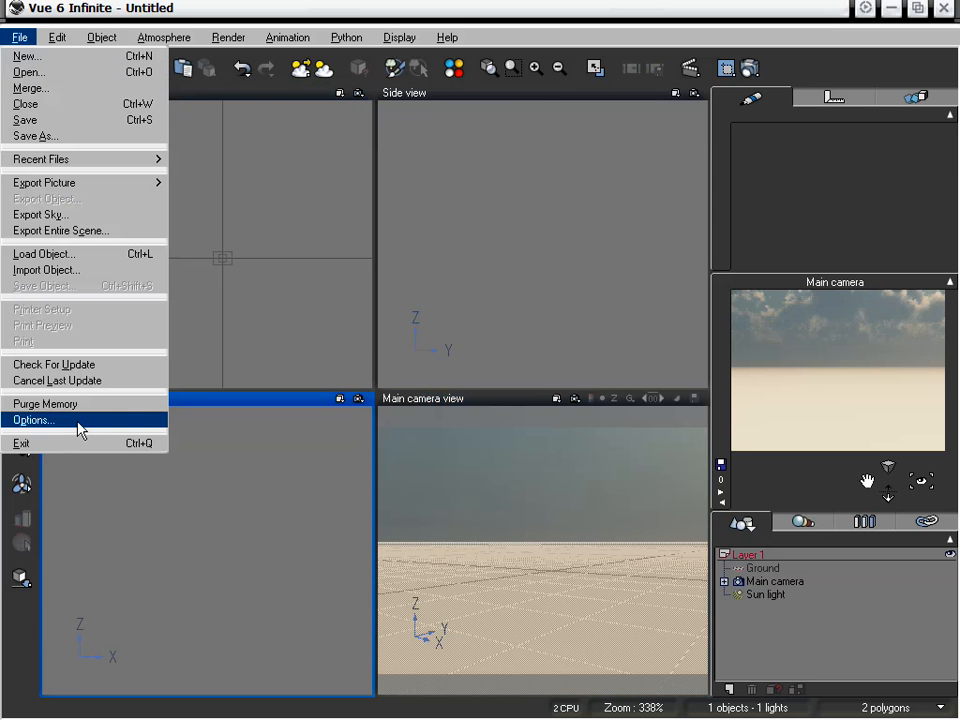
click(24, 58)
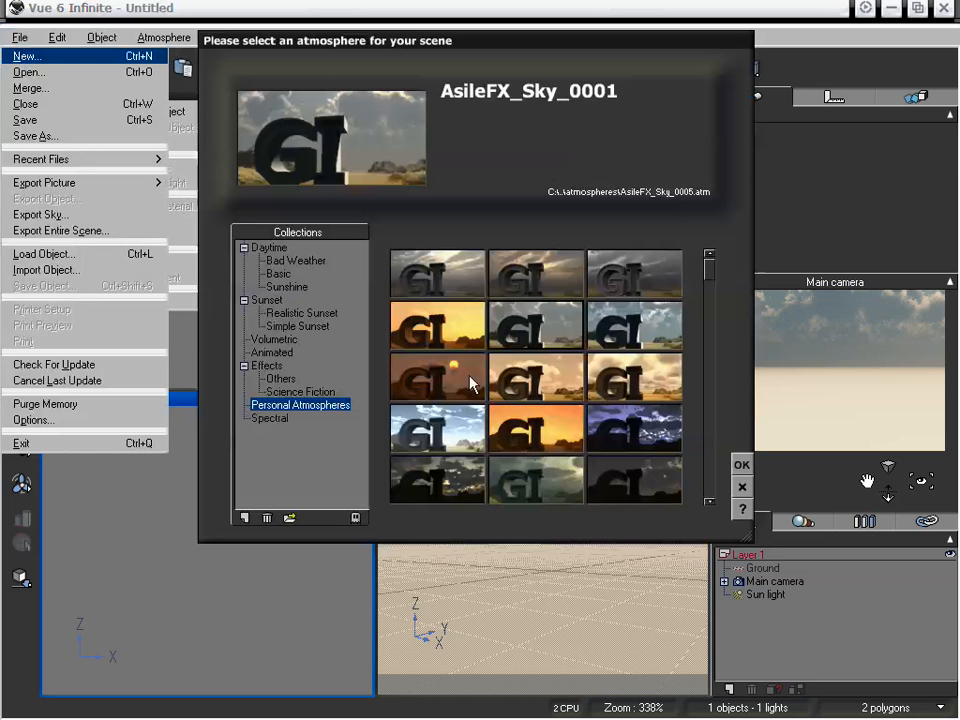
click(741, 466)
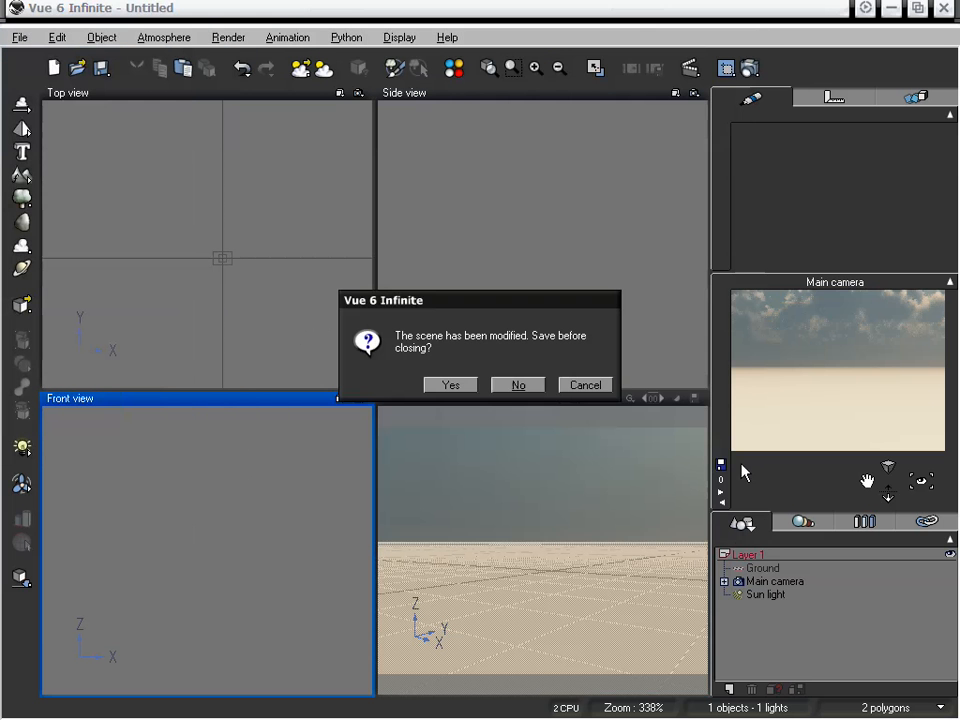
click(522, 385)
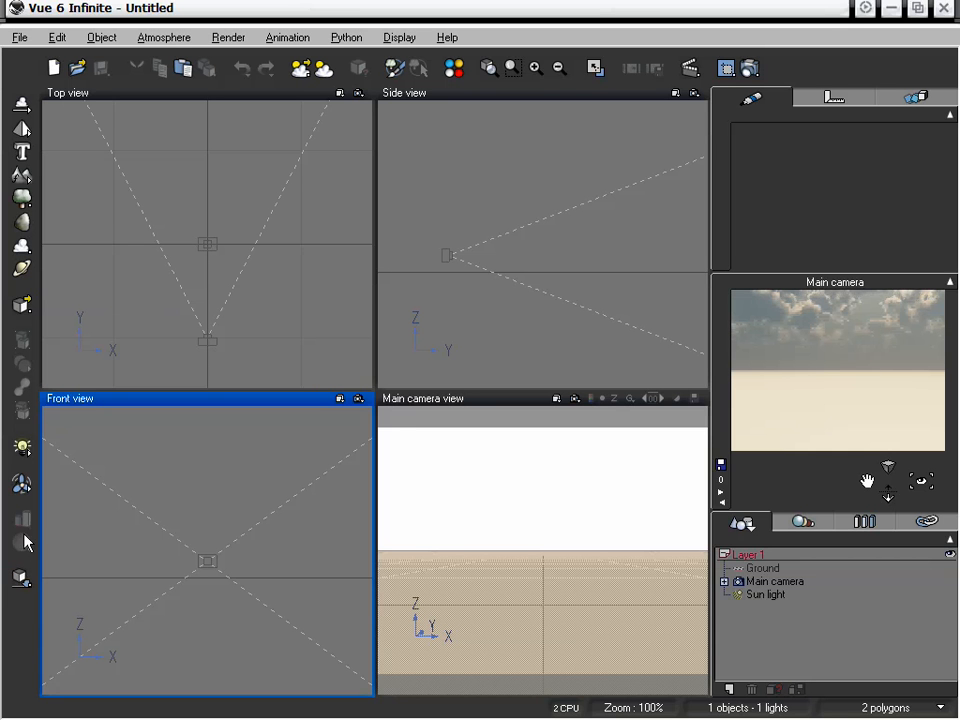
Add two spheres and move them apart along X, one to each side of the scene origin
drag(24, 128, 38, 134)
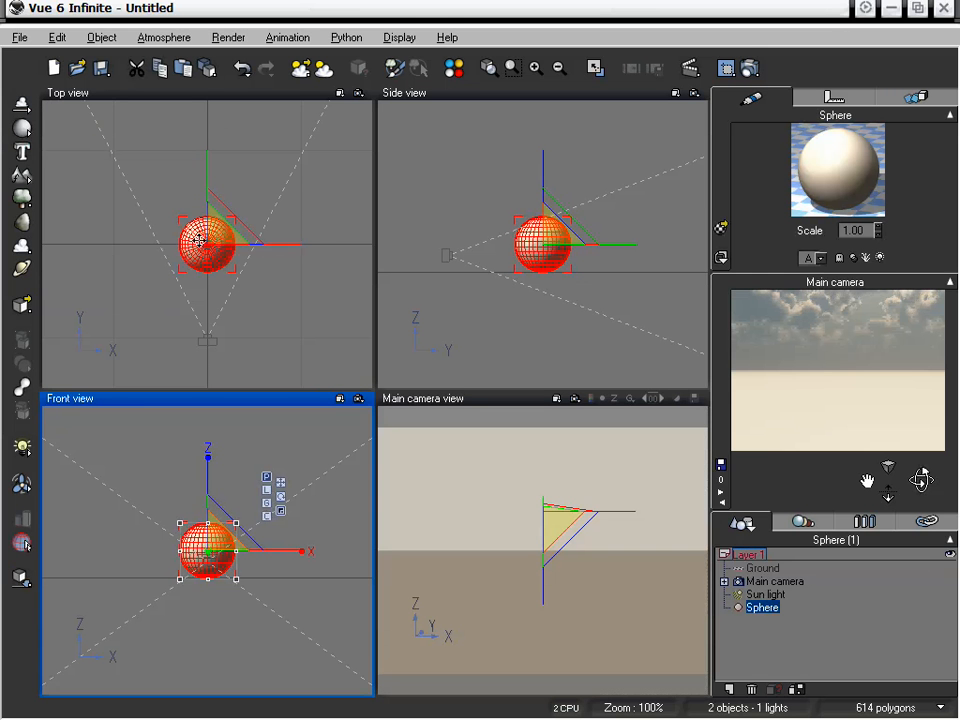
click(280, 177)
drag(271, 242, 188, 235)
click(22, 130)
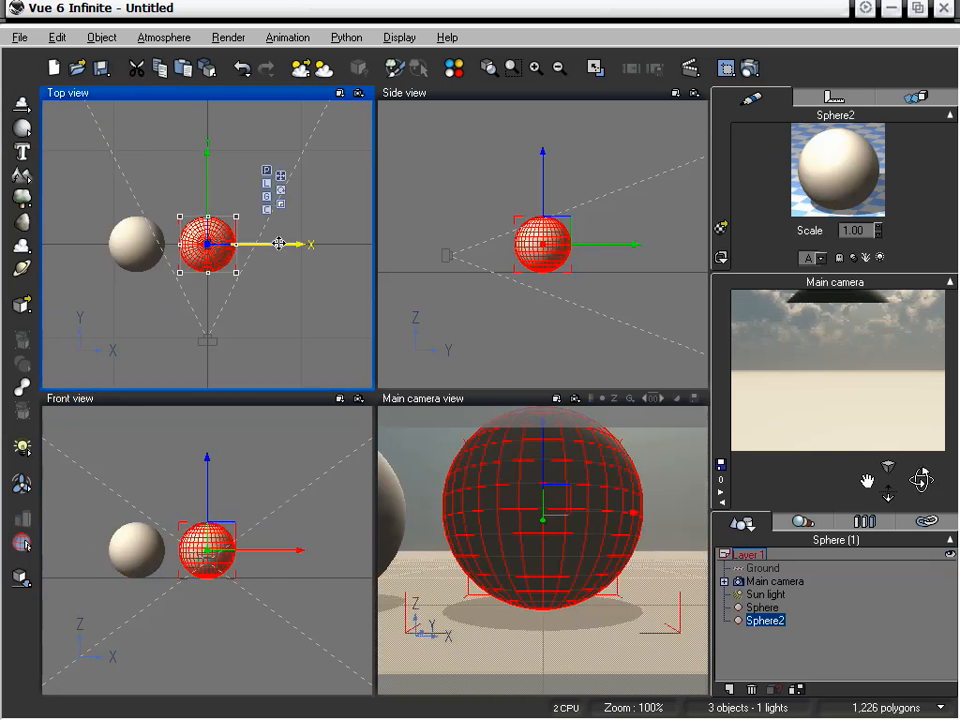
drag(279, 242, 352, 251)
Try the Align Tool's Min, Center and Max X alignments on both spheres, and reset X to None
click(138, 243)
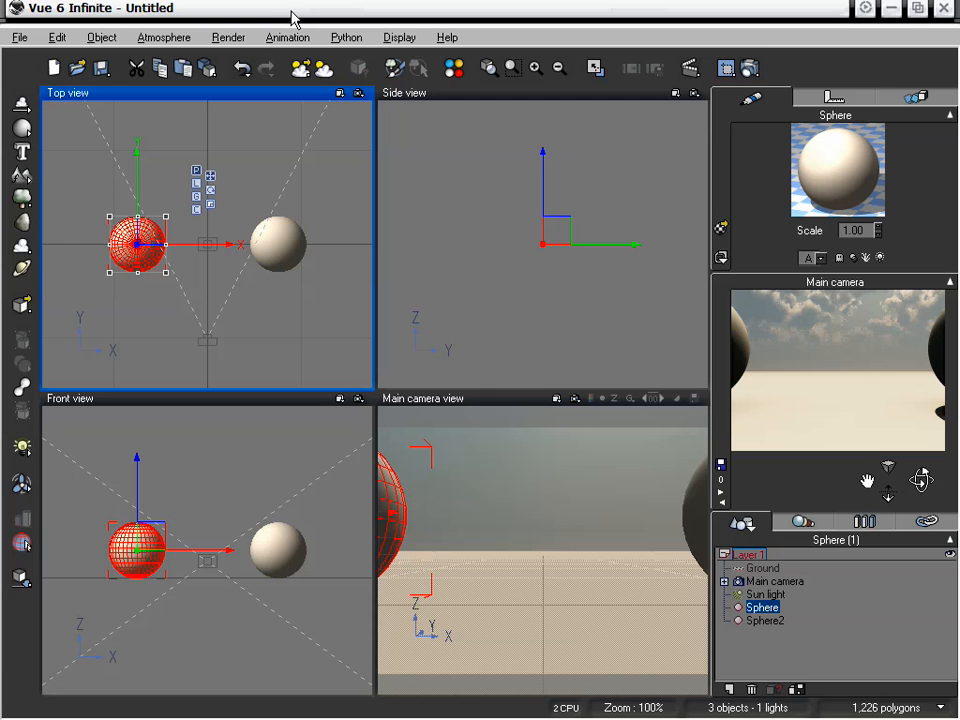
ctrl+click(771, 620)
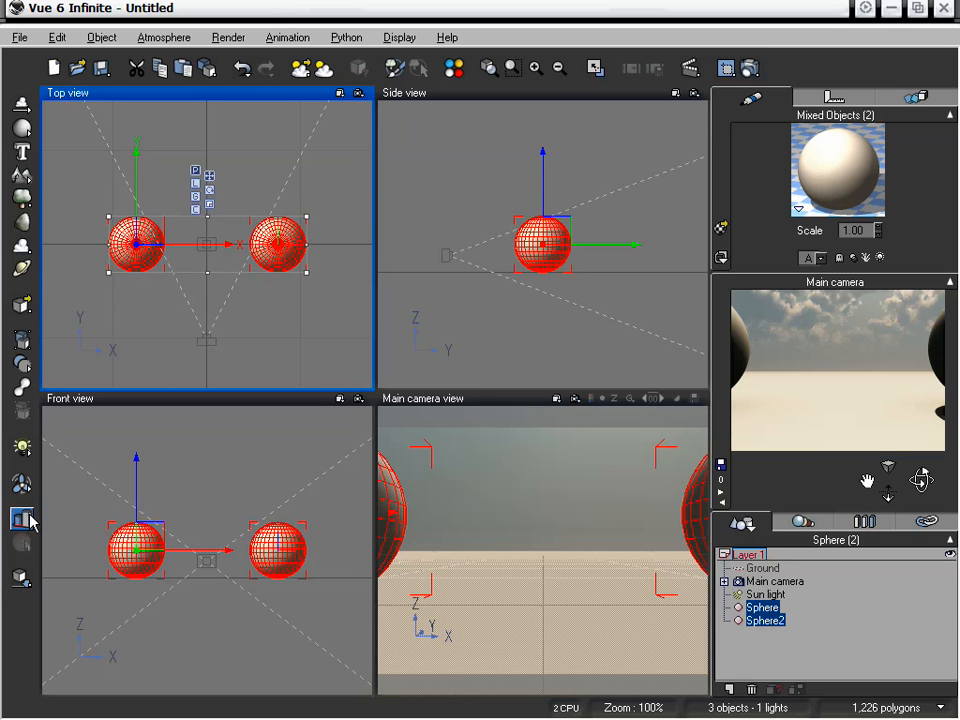
click(29, 514)
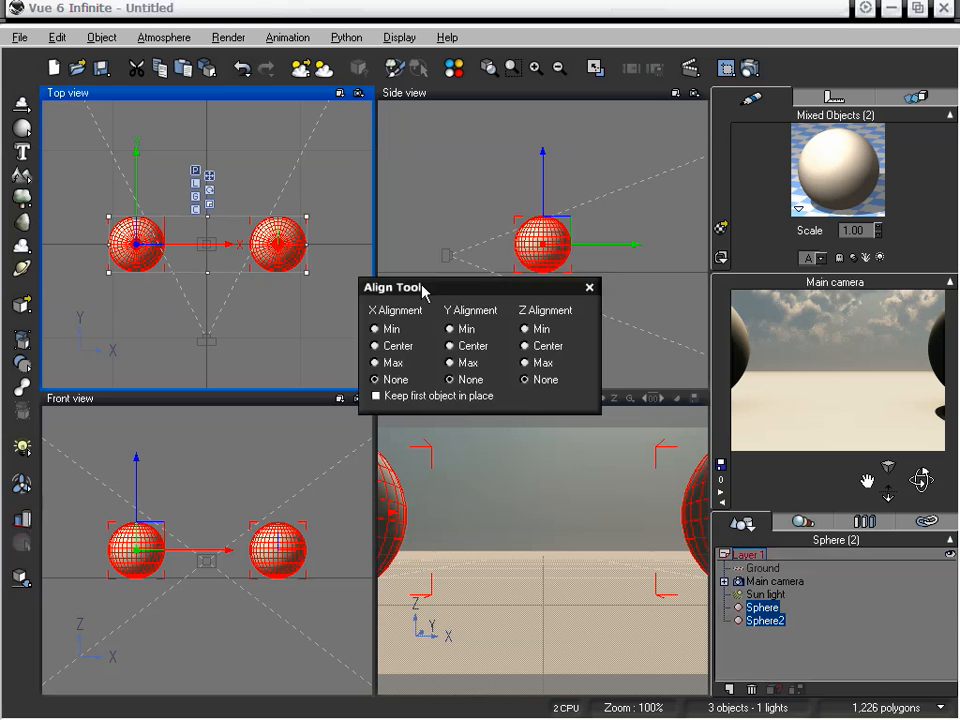
drag(422, 291, 442, 117)
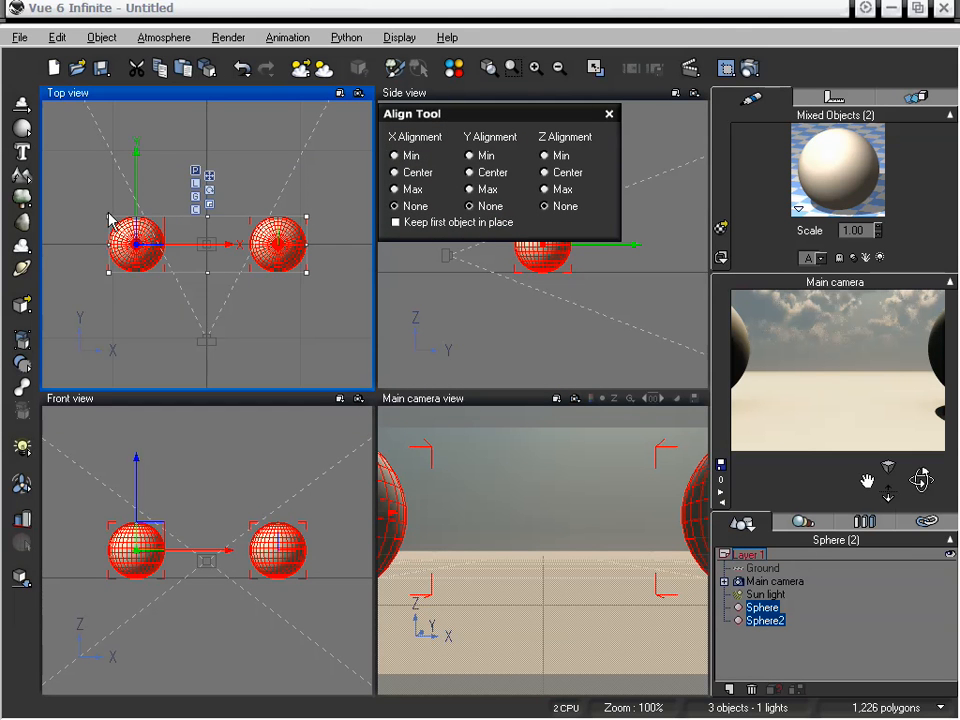
click(407, 156)
click(413, 175)
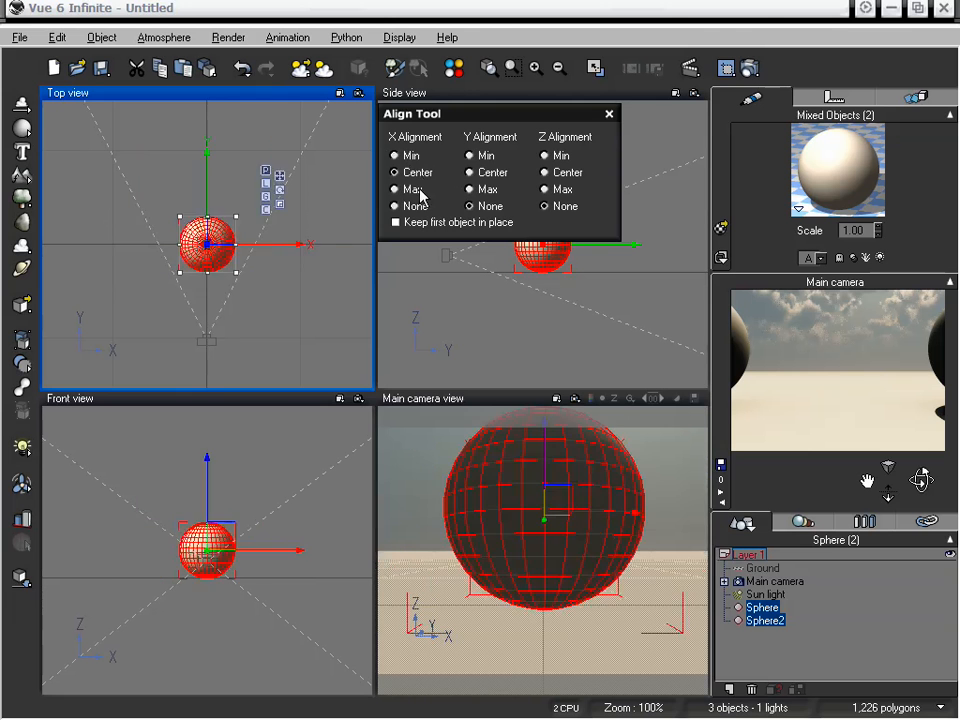
click(419, 192)
click(416, 206)
Try the Y and Z alignment modes on both spheres, leave Y at Center and Z at Min, and close the Align Tool
click(484, 189)
click(480, 172)
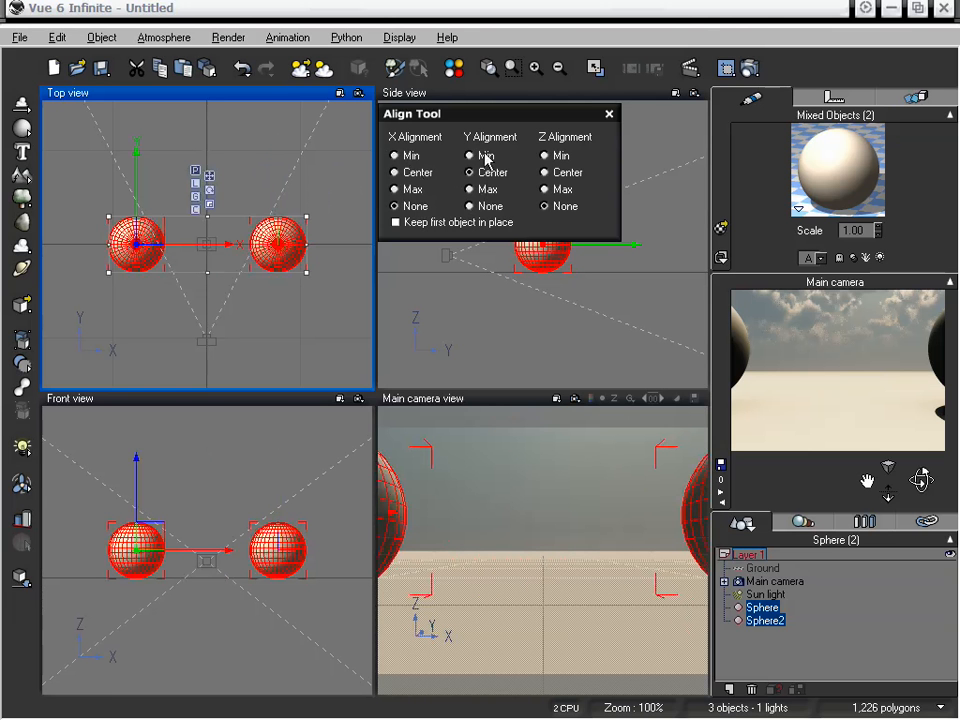
click(484, 155)
click(565, 173)
click(566, 190)
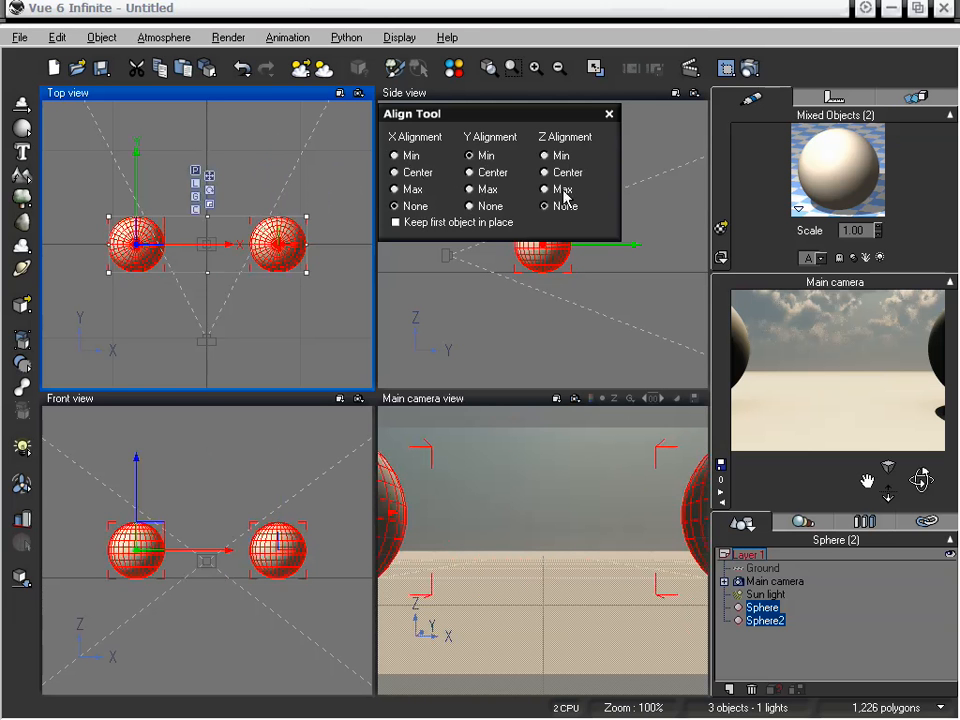
click(550, 156)
click(486, 172)
click(487, 189)
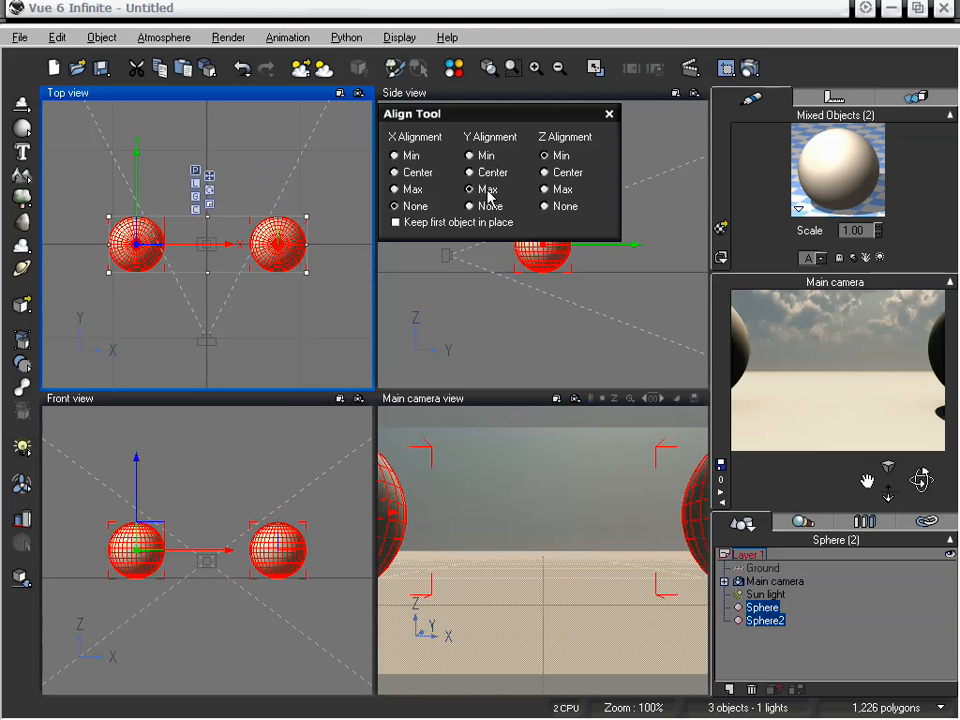
click(489, 205)
click(485, 173)
click(609, 113)
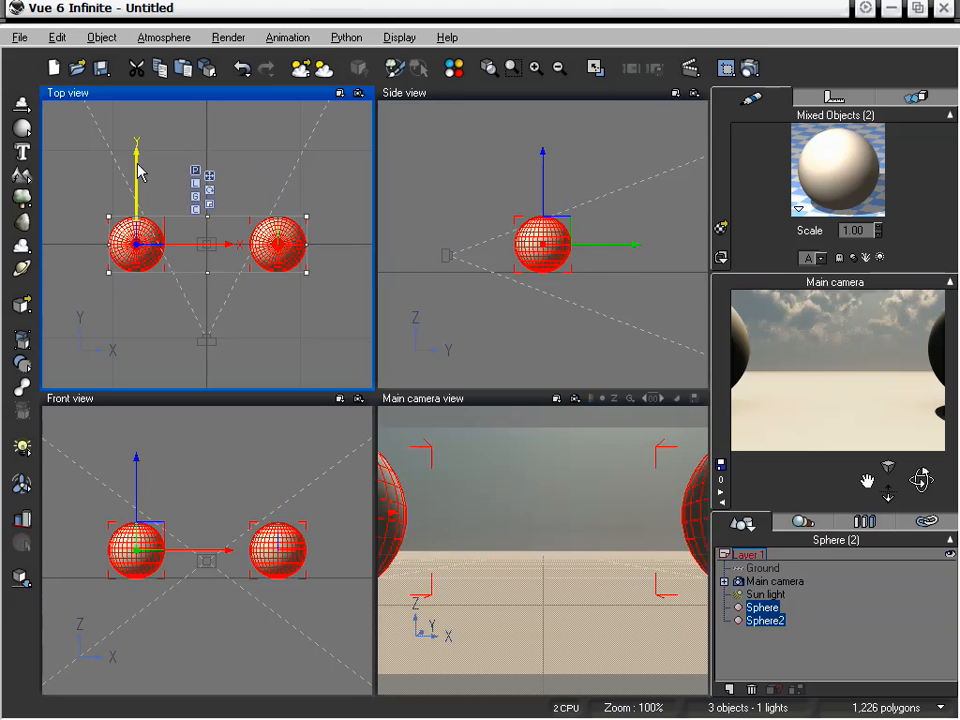
Move both spheres away from the camera, shift the second one back toward the camera and up, and raise the first slightly
drag(137, 170, 137, 102)
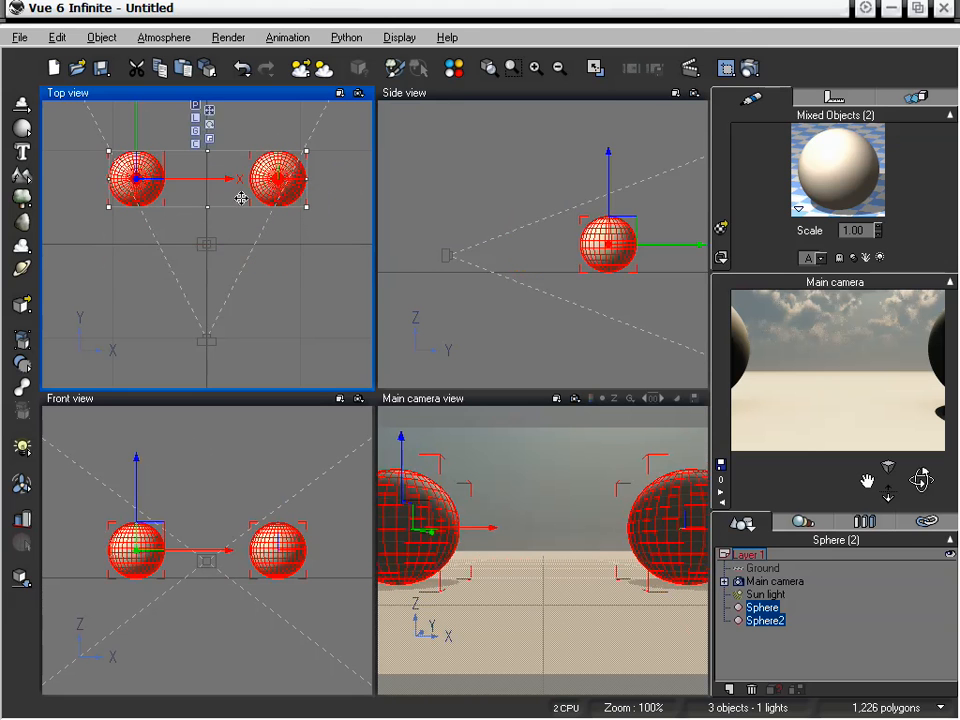
click(768, 623)
drag(208, 157, 205, 264)
drag(208, 479, 208, 401)
click(64, 546)
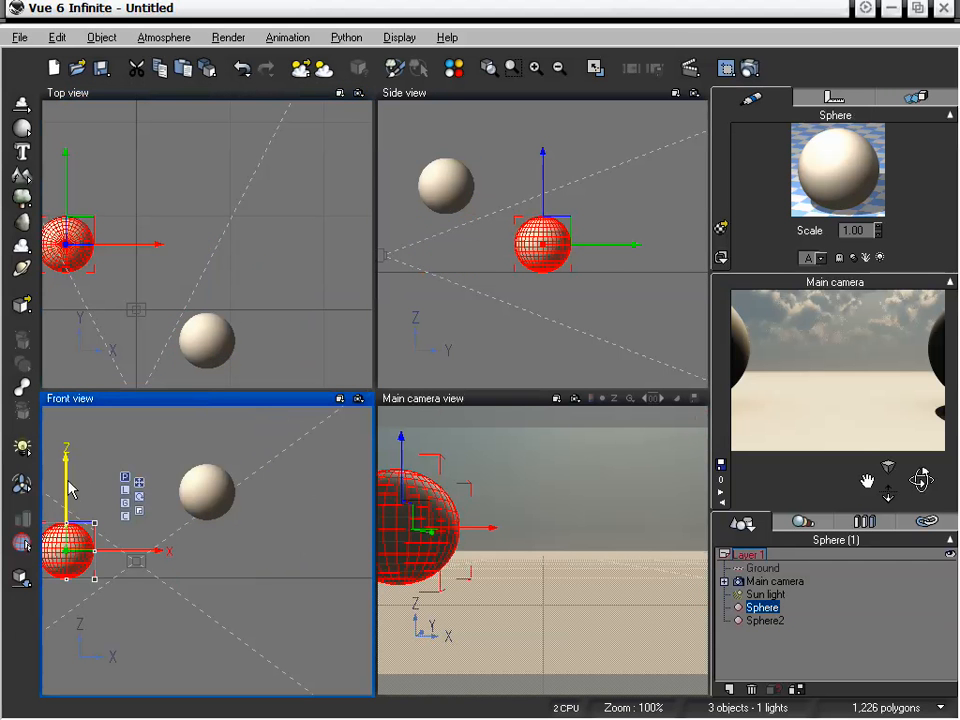
drag(72, 487, 72, 467)
Try the Center and Max Y alignments on both spheres with the Align Tool, ending with Y alignment at Min
ctrl+click(771, 624)
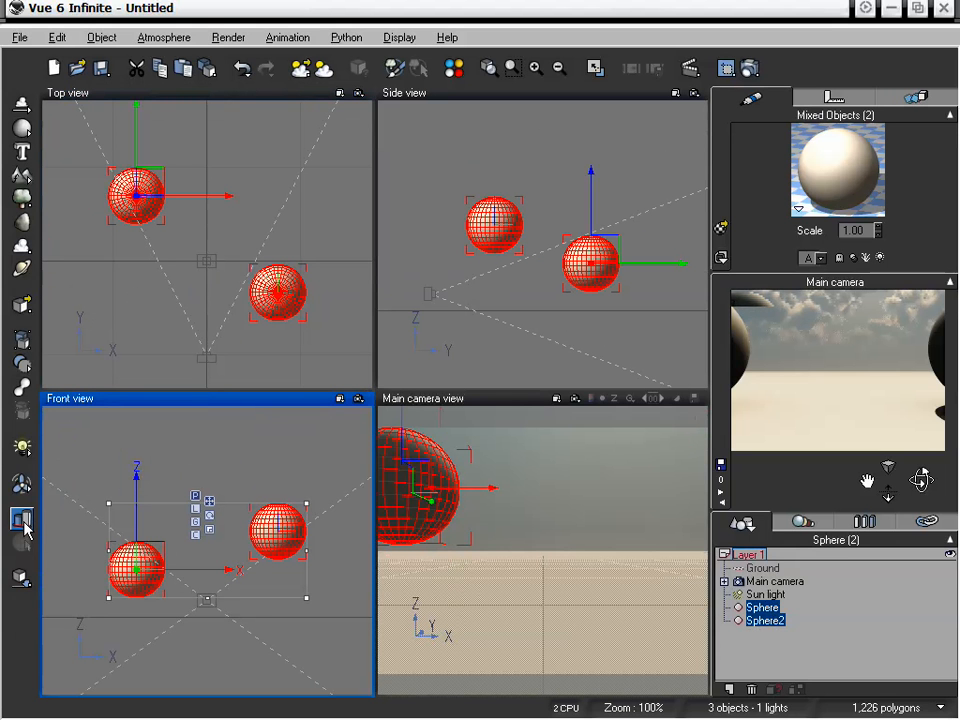
click(22, 519)
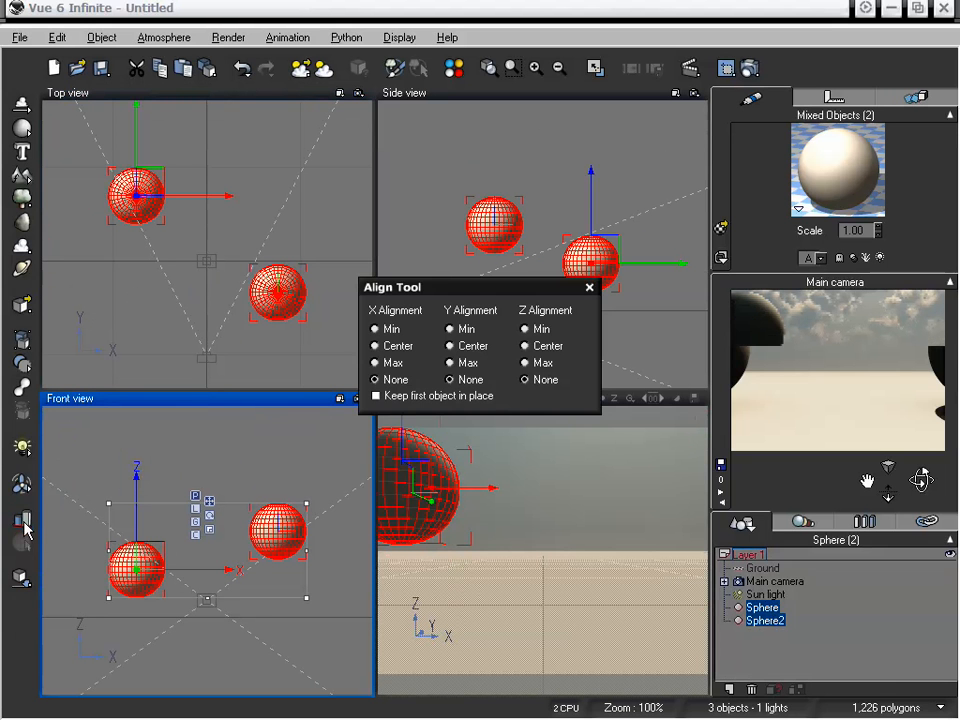
click(451, 330)
click(457, 348)
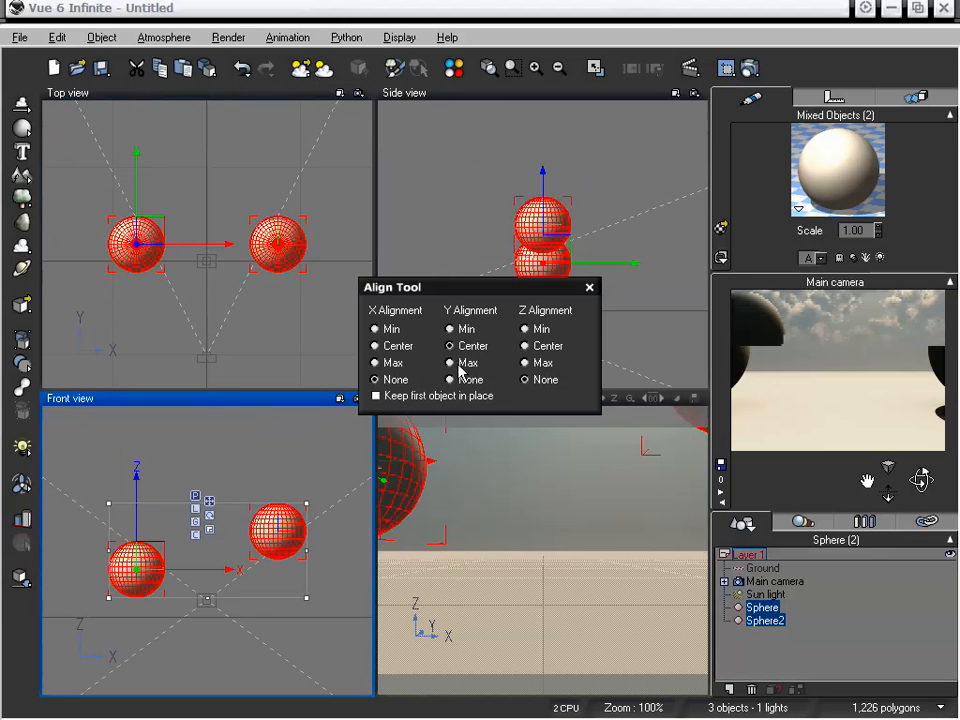
click(456, 363)
click(454, 347)
click(461, 331)
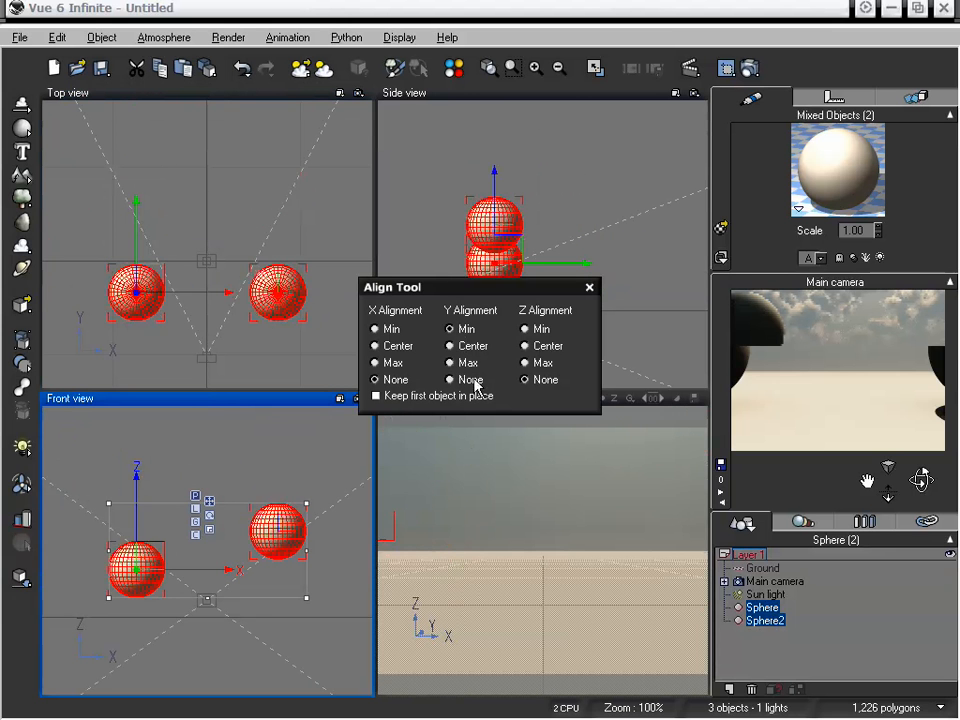
click(472, 381)
click(466, 363)
click(462, 330)
Try the Min, Center and Max Z alignments on the spheres, and reset the Z and Y alignments to None
click(545, 330)
click(548, 347)
click(543, 364)
click(545, 381)
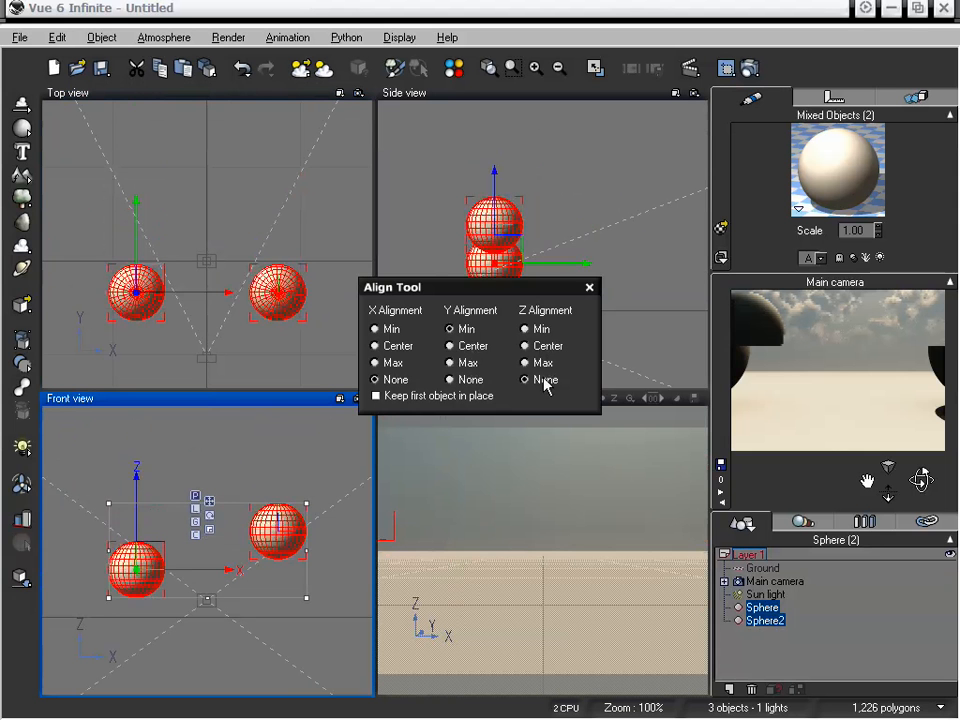
click(468, 380)
Try the Max, Center and Min X alignments on the spheres, and reset X to None
click(392, 362)
click(392, 345)
click(390, 329)
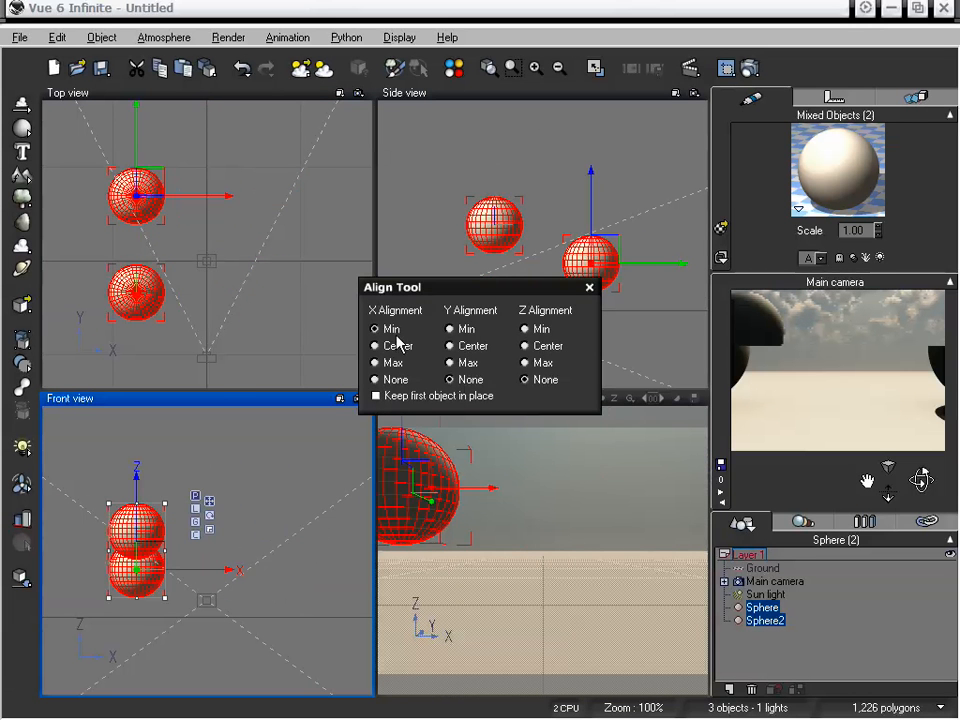
click(386, 380)
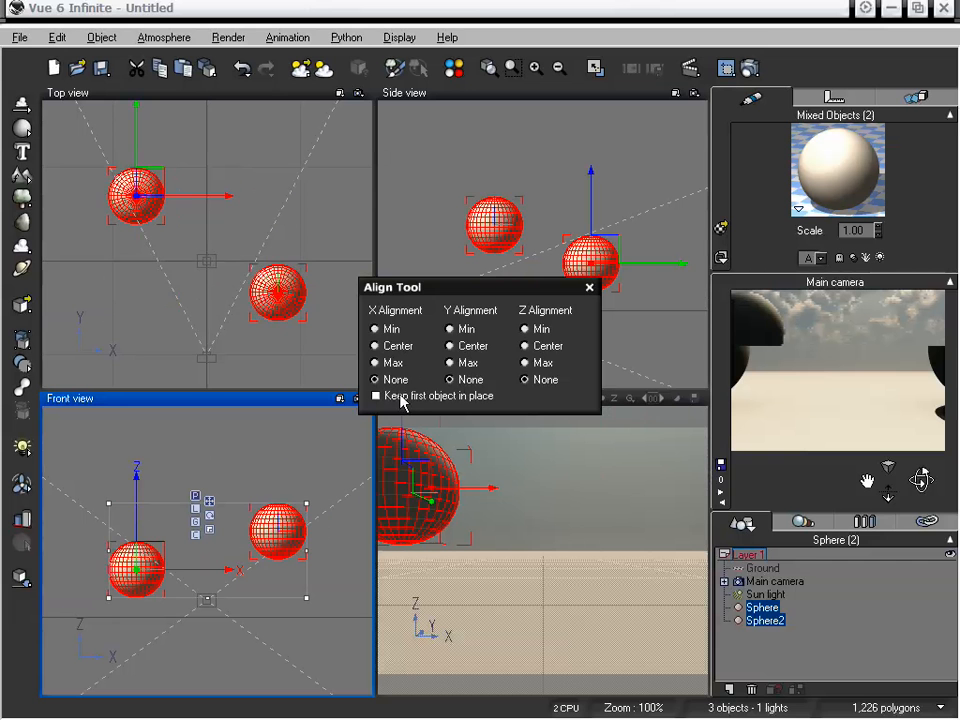
Enable keeping the first object in place, and align the spheres to X Min, Y Max and Z Center
click(400, 398)
click(386, 329)
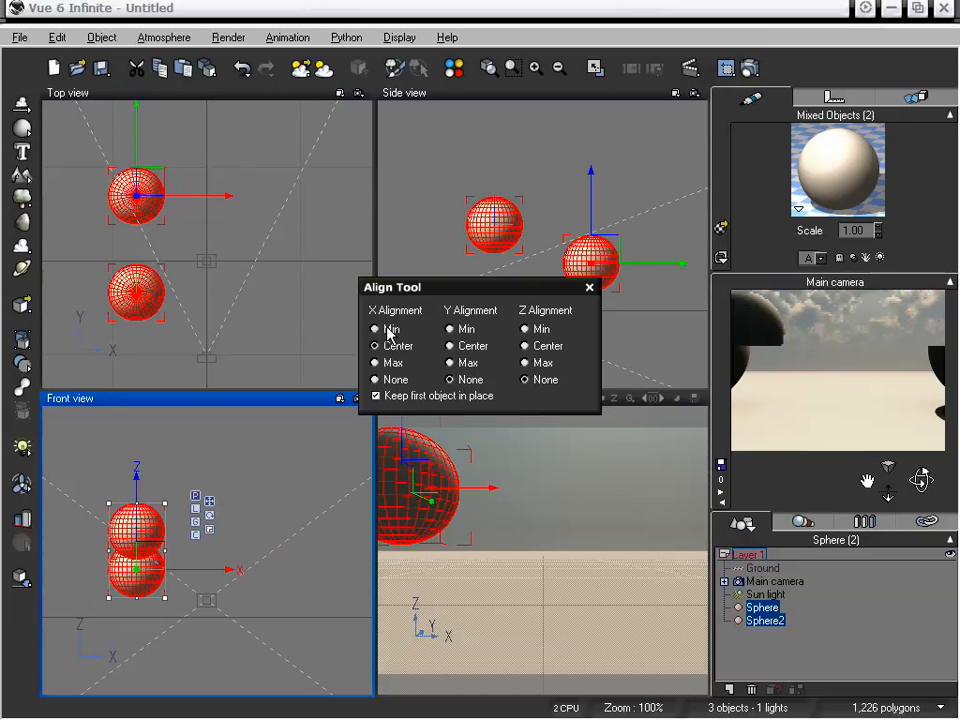
click(460, 331)
click(463, 363)
click(530, 345)
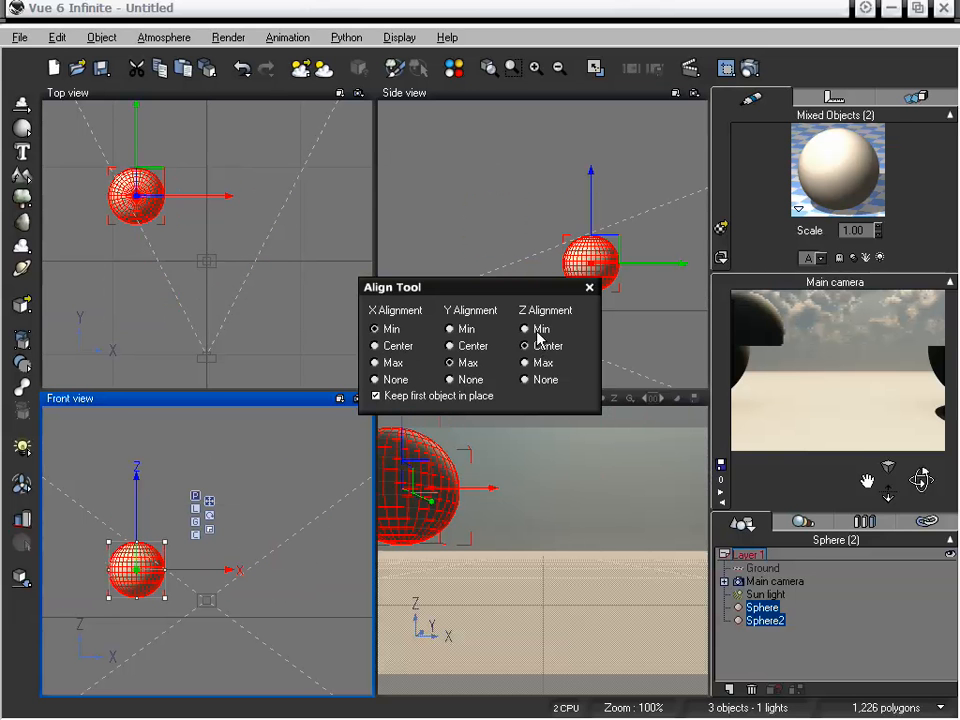
Try other Z alignments, reset Z and Y to None, and turn off keeping the first object in place
click(538, 329)
click(545, 345)
click(542, 379)
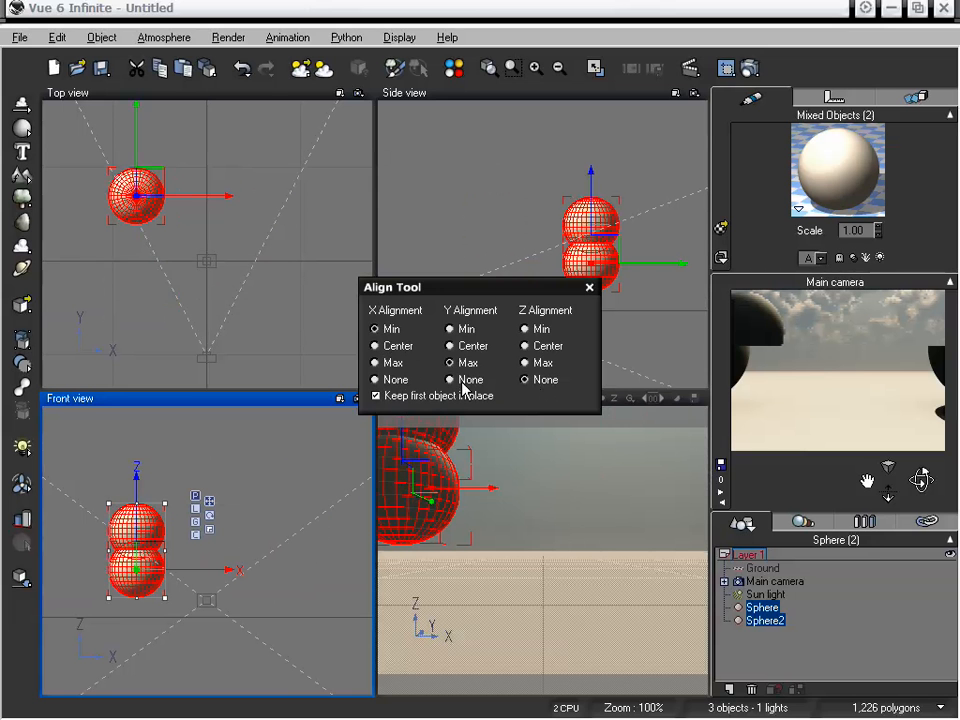
click(462, 382)
click(376, 396)
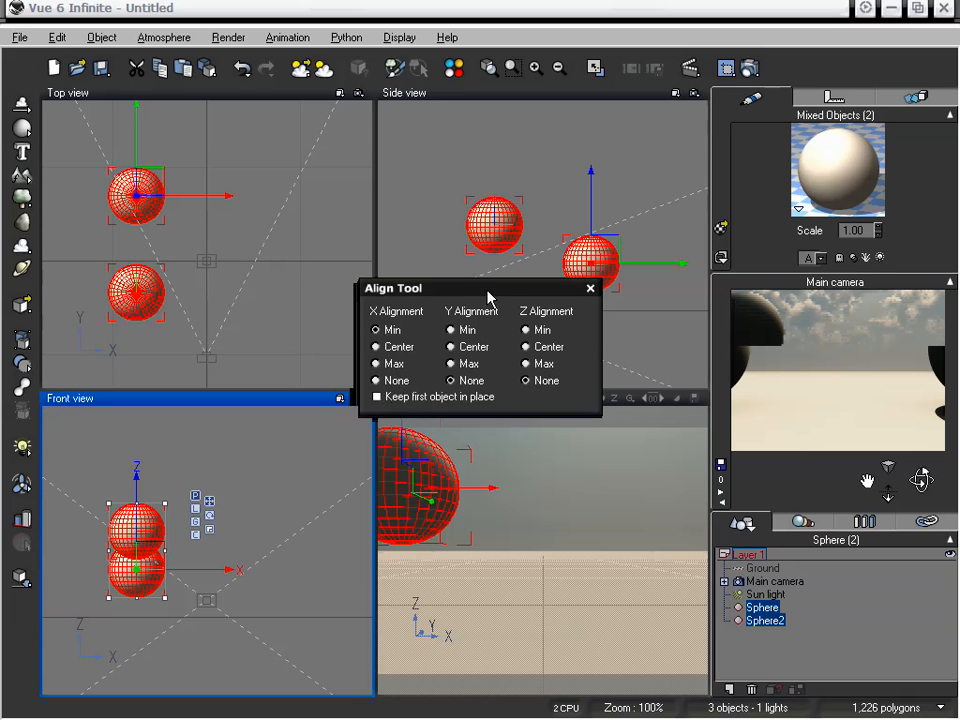
drag(489, 294, 504, 269)
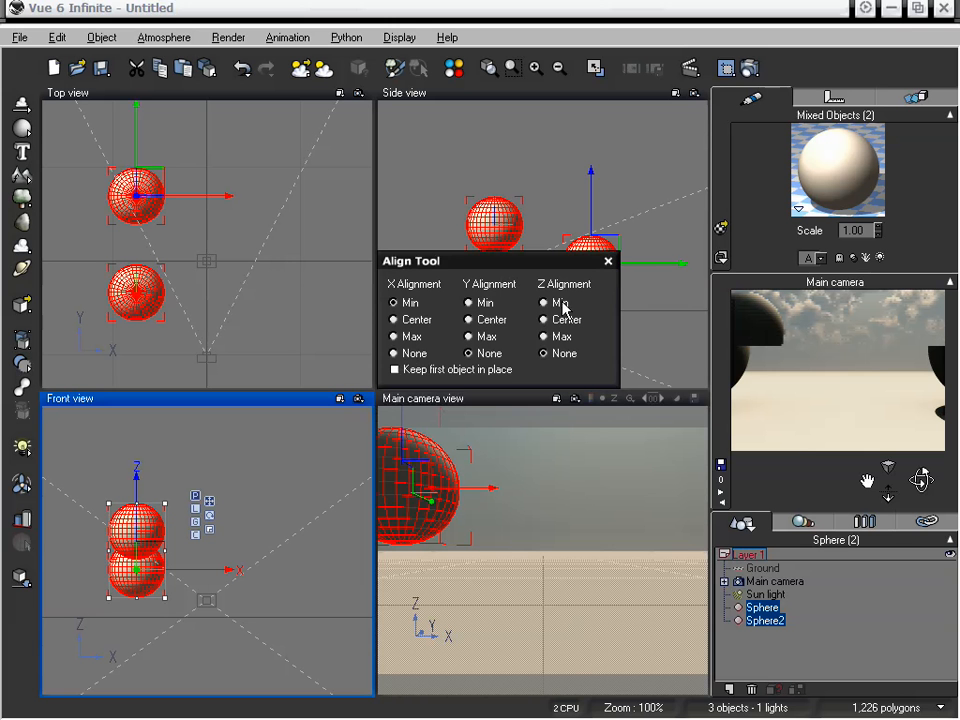